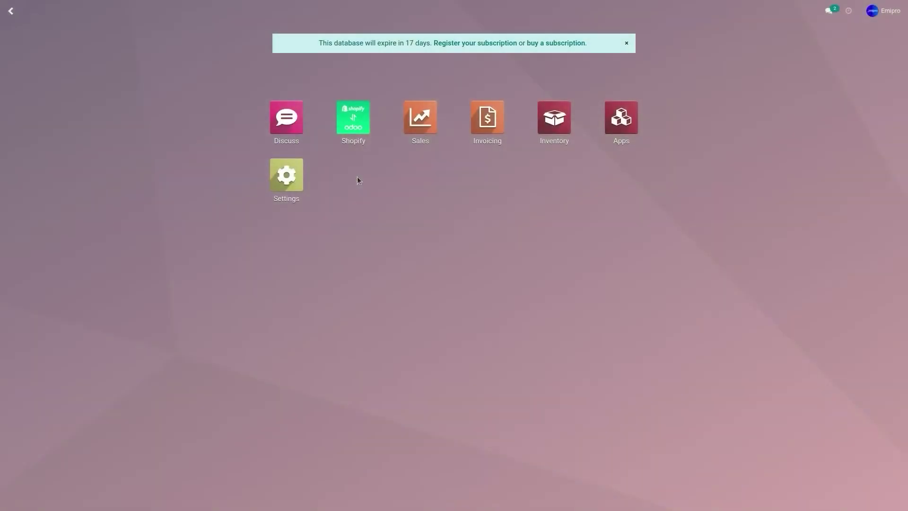
# Step: Open the Shopify connector Settings for Shopify Store 1 and scroll to Order Configuration
pyautogui.click(343, 135)
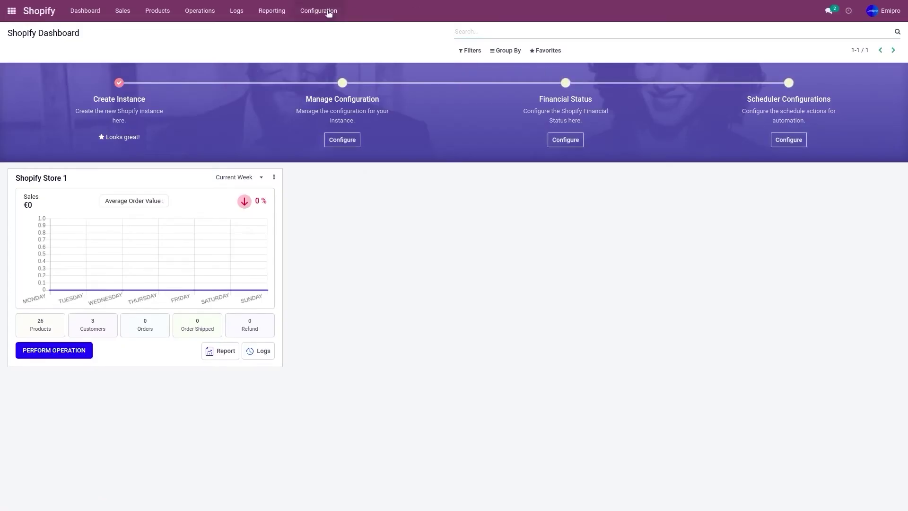
pyautogui.click(329, 12)
pyautogui.click(328, 31)
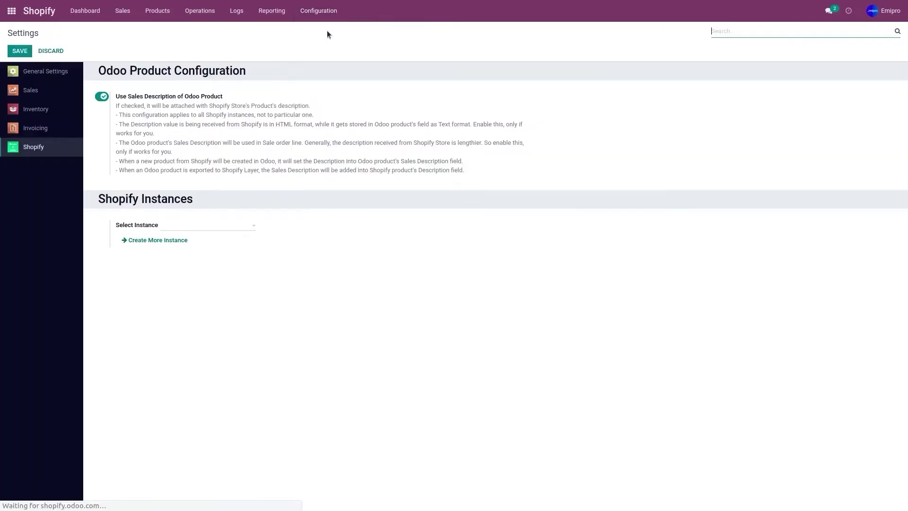
pyautogui.click(217, 225)
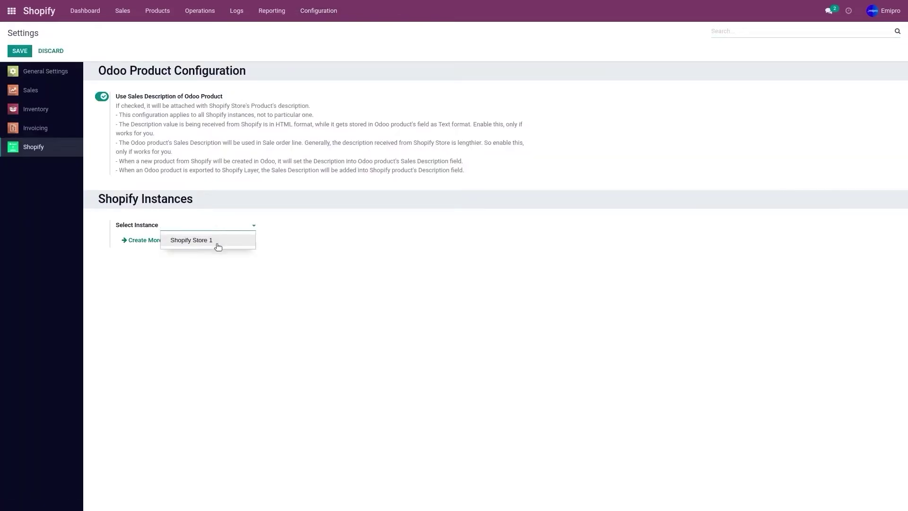
pyautogui.click(218, 245)
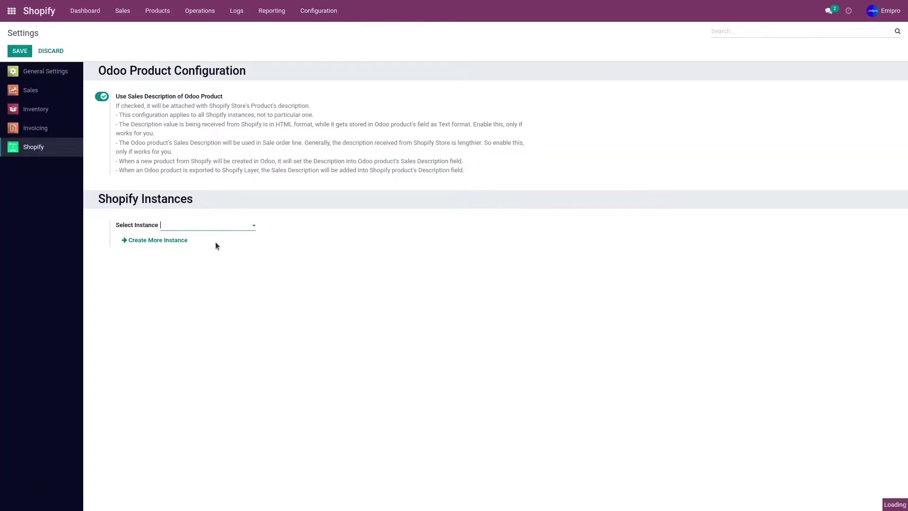
pyautogui.scroll(-7, 303, 261)
pyautogui.scroll(-4, 303, 264)
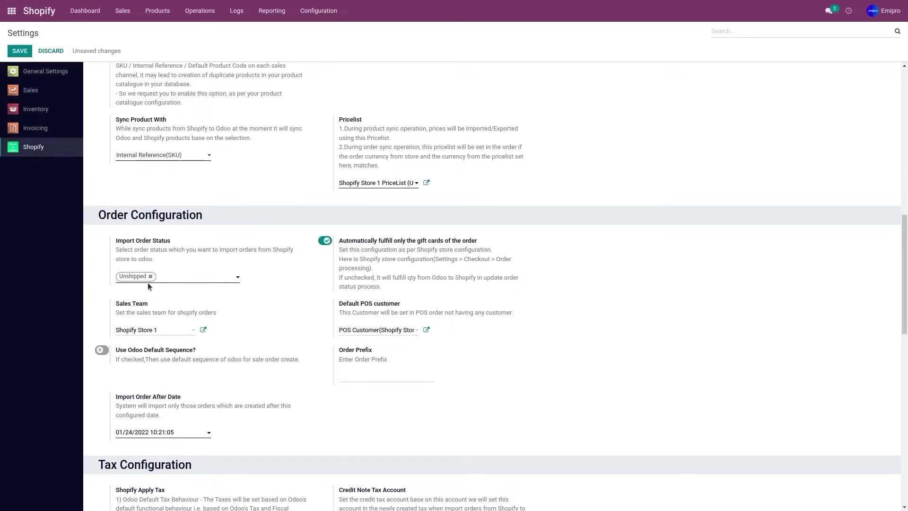
# Step: Add Partially Fulfilled to Import Order Status alongside Unshipped
pyautogui.click(194, 280)
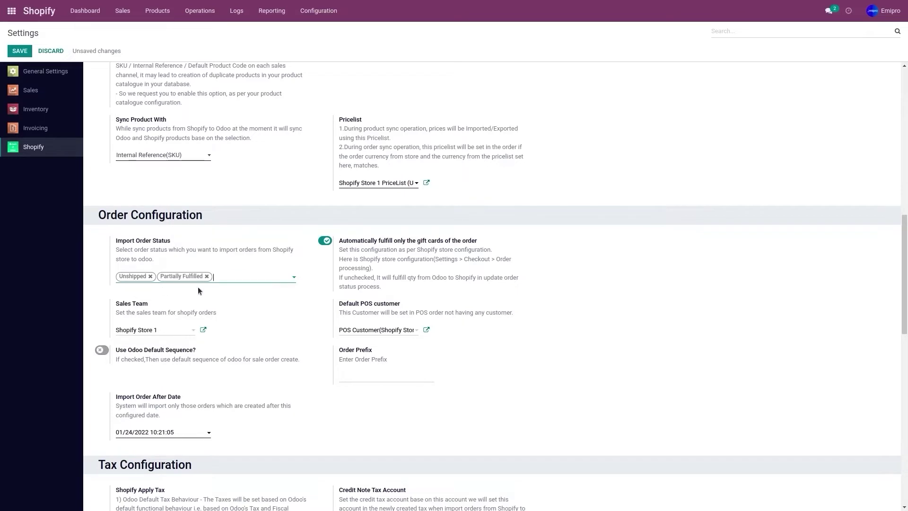
pyautogui.scroll(-1, 197, 287)
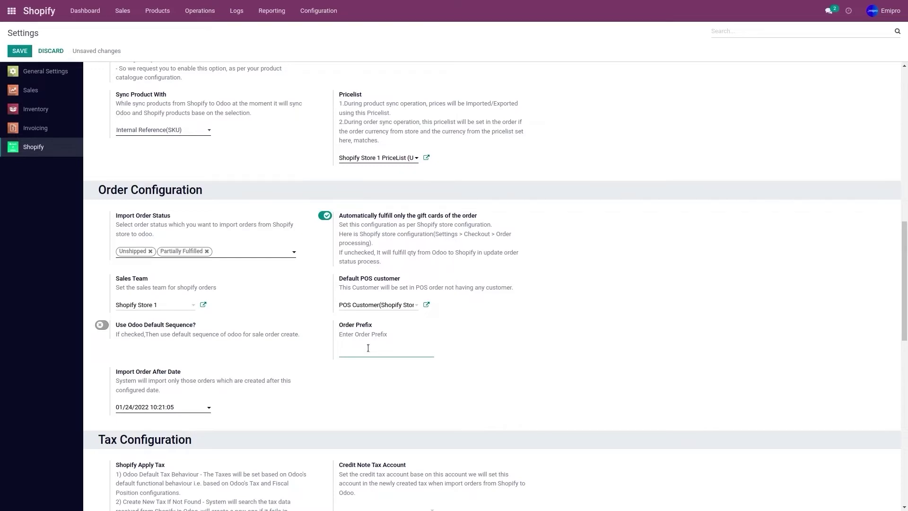
# Step: Enter SHP as the Order Prefix, then switch to the Shopify admin tab
pyautogui.write('SHP')
pyautogui.scroll(-1, 382, 284)
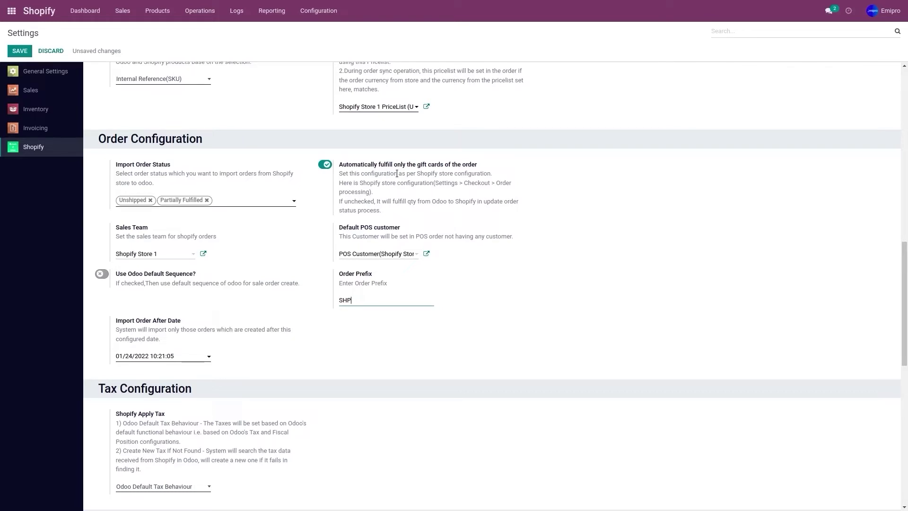
pyautogui.click(397, 173)
pyautogui.hotkey('ctrl', 'Tab')
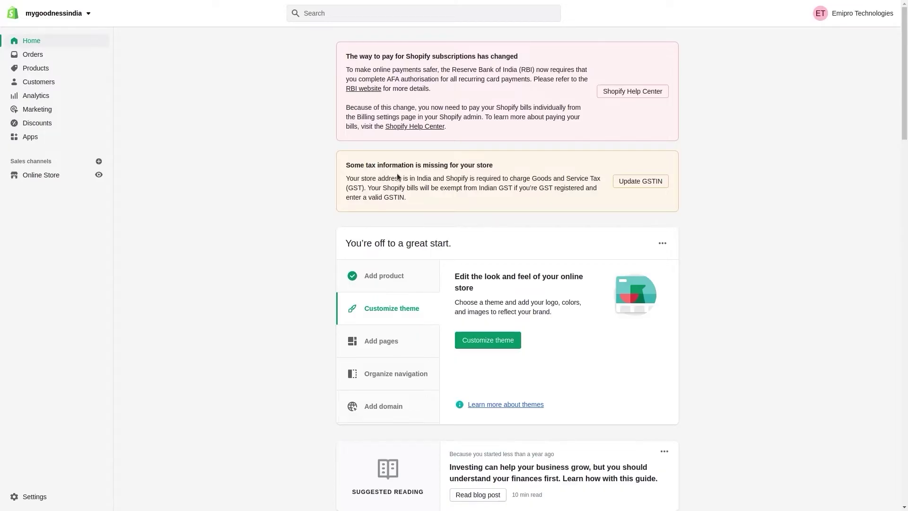
# Step: Go to Shopify admin Settings > Checkout and scroll down to Order processing
pyautogui.click(40, 499)
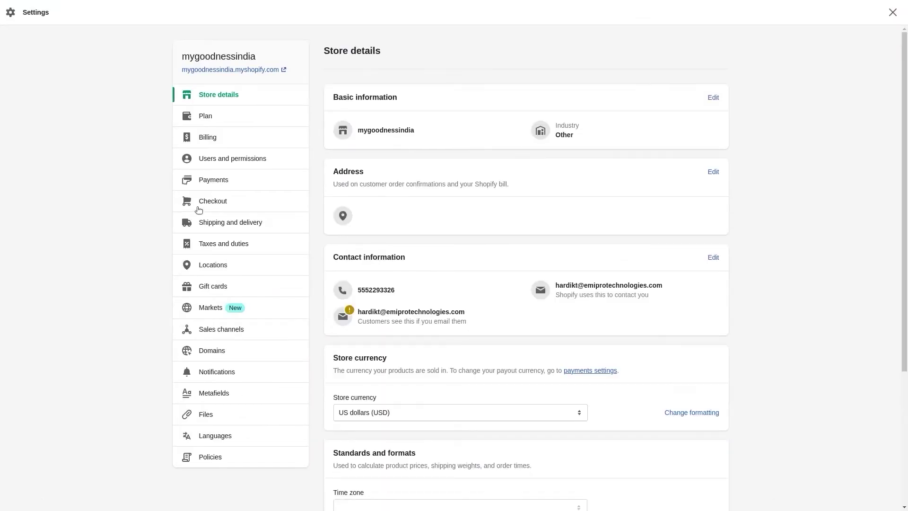
pyautogui.click(199, 210)
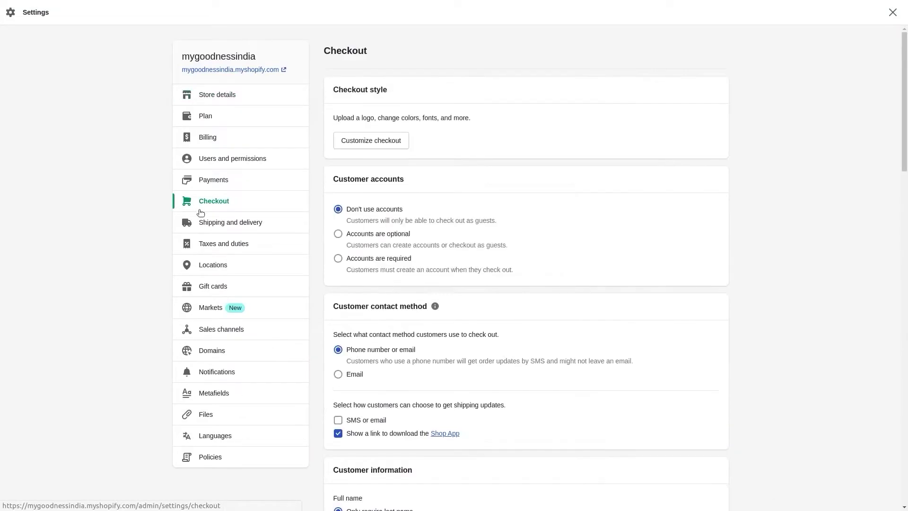
pyautogui.scroll(-5, 553, 230)
pyautogui.scroll(-10, 553, 230)
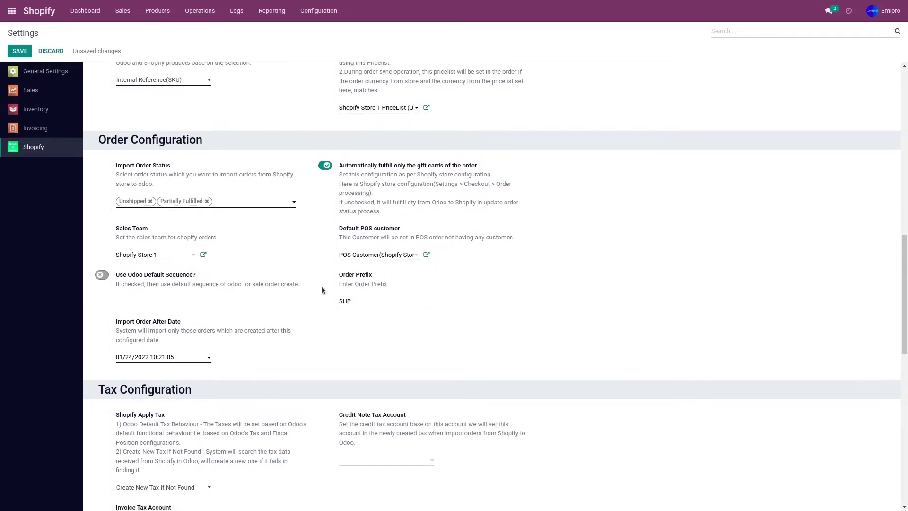
# Step: Scroll to the tax account fields shown for Create New Tax If Not Found
pyautogui.scroll(-3, 126, 274)
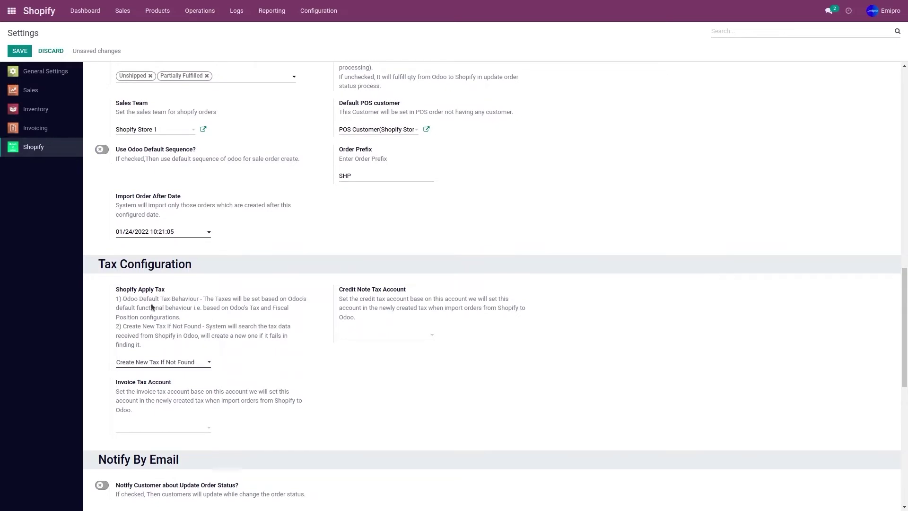
pyautogui.scroll(-1, 128, 327)
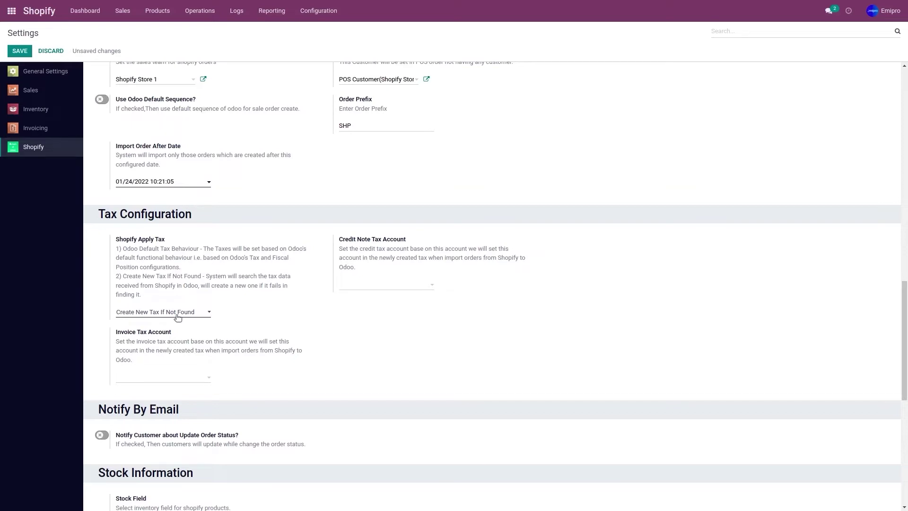
# Step: Change Shopify Apply Tax to Odoo Default Tax Behaviour and save the settings
pyautogui.click(176, 314)
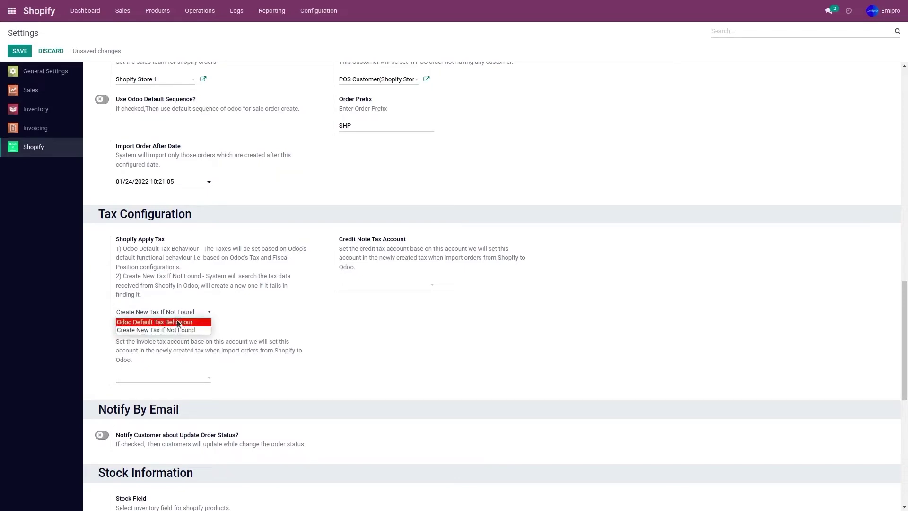
pyautogui.click(178, 322)
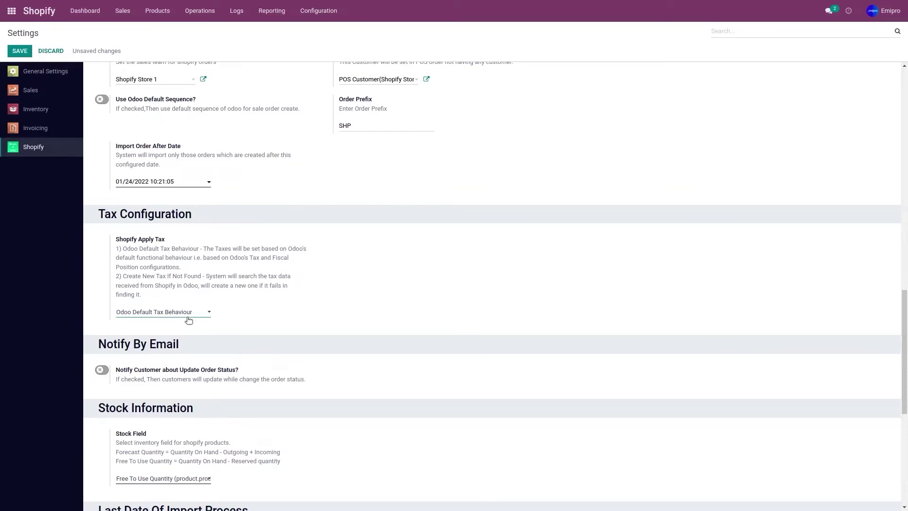
pyautogui.scroll(10, 189, 320)
pyautogui.click(22, 52)
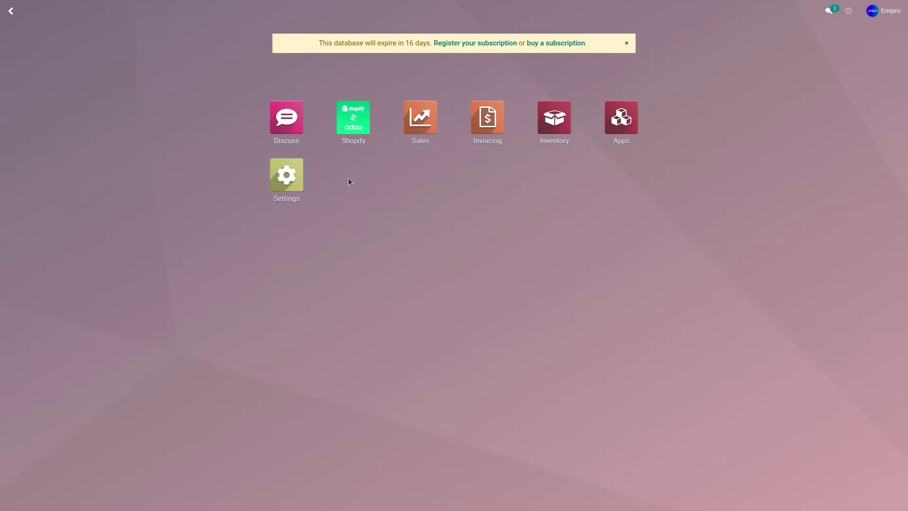
# Step: Open the Shopify connector Settings and select the Shopify Store 1 instance
pyautogui.click(353, 139)
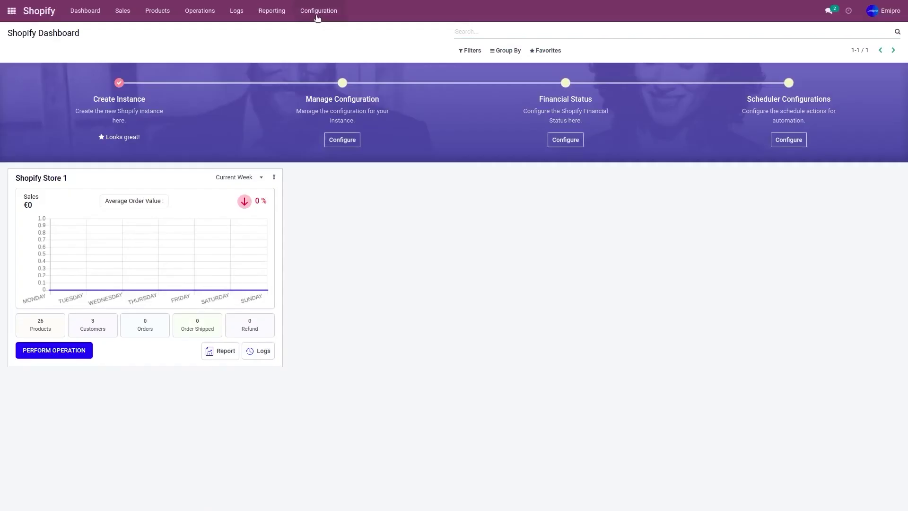
pyautogui.click(318, 12)
pyautogui.click(323, 31)
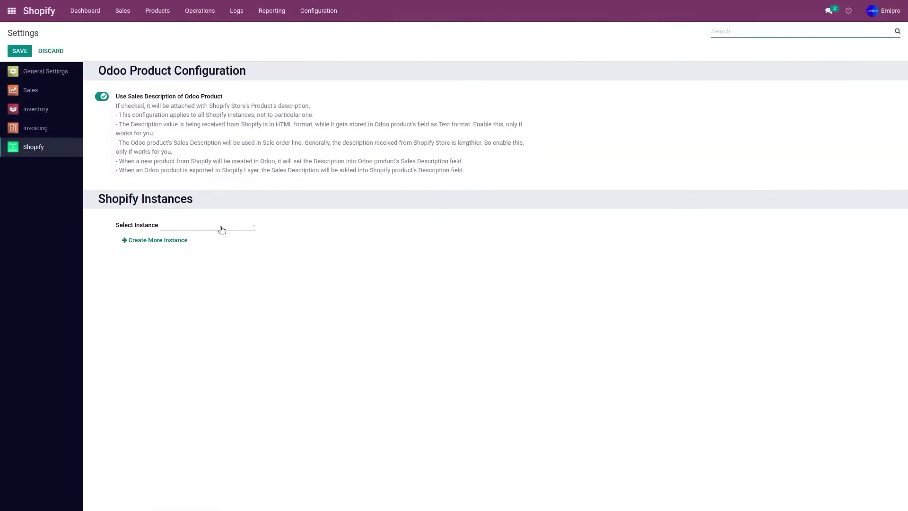
pyautogui.click(222, 229)
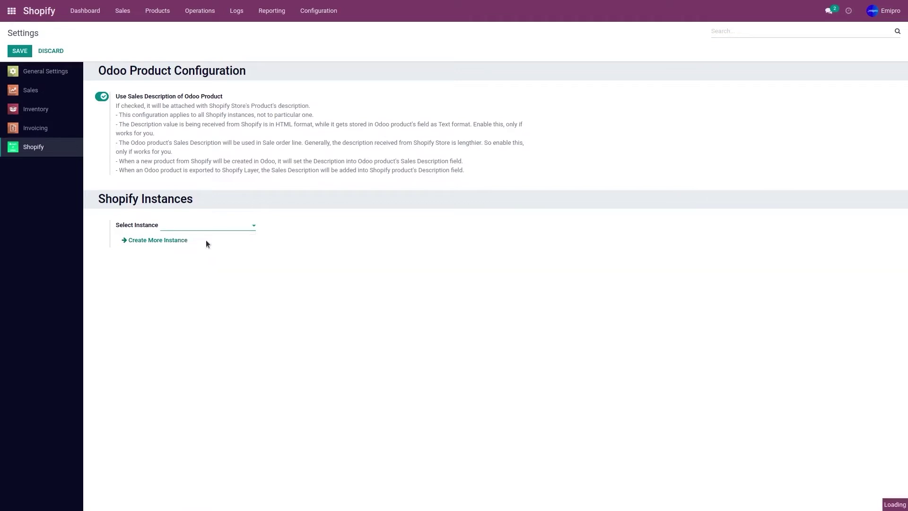
# Step: Enable Manage Orders via Webhooks, then switch to the Shopify admin
pyautogui.scroll(-2, 151, 279)
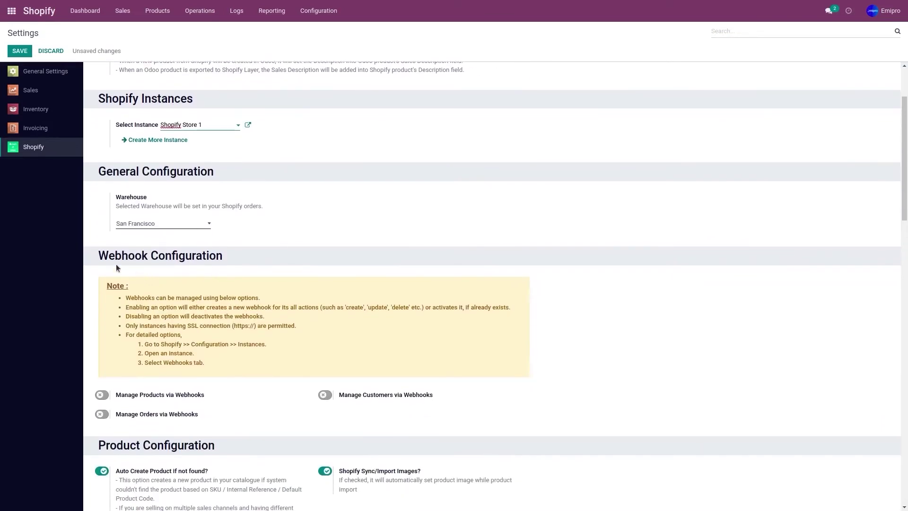
pyautogui.scroll(-2, 192, 264)
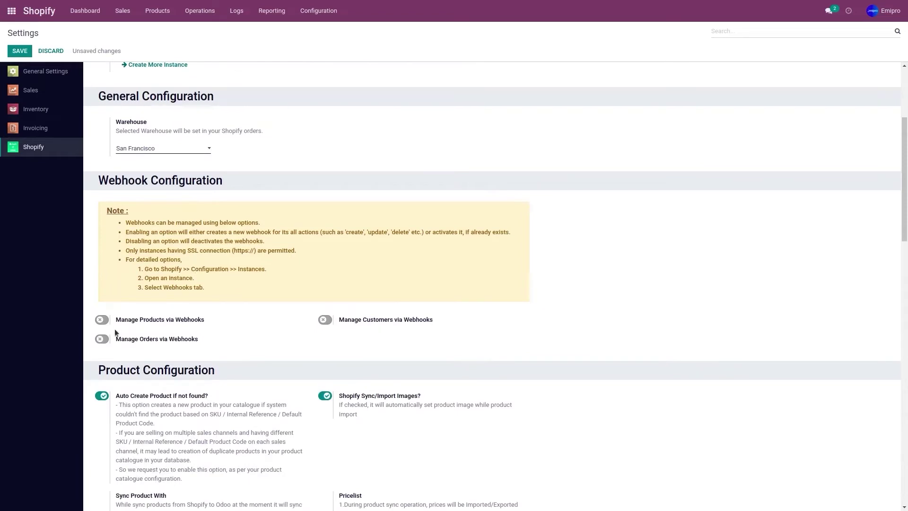
pyautogui.click(102, 339)
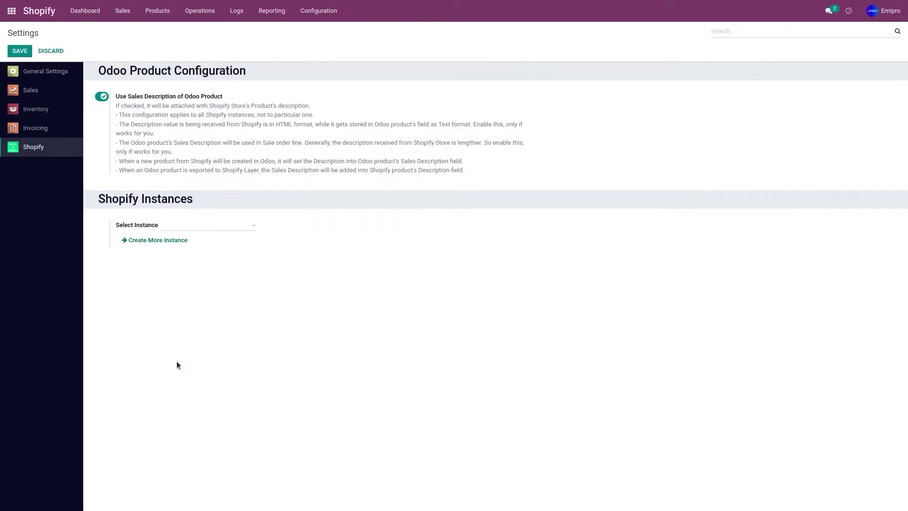
pyautogui.hotkey('ctrl', 'Tab')
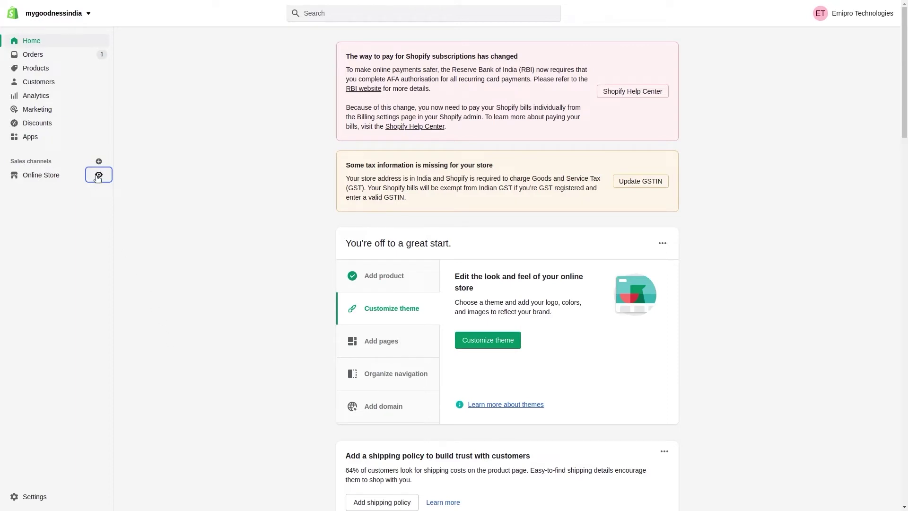
# Step: From the online storefront, buy the Bag now and continue through shipping to payment
pyautogui.click(98, 175)
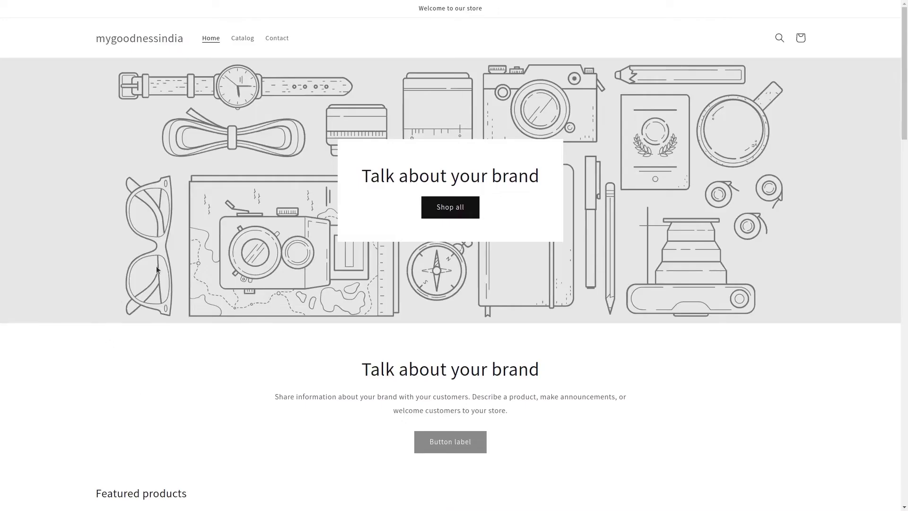
pyautogui.scroll(-6, 212, 277)
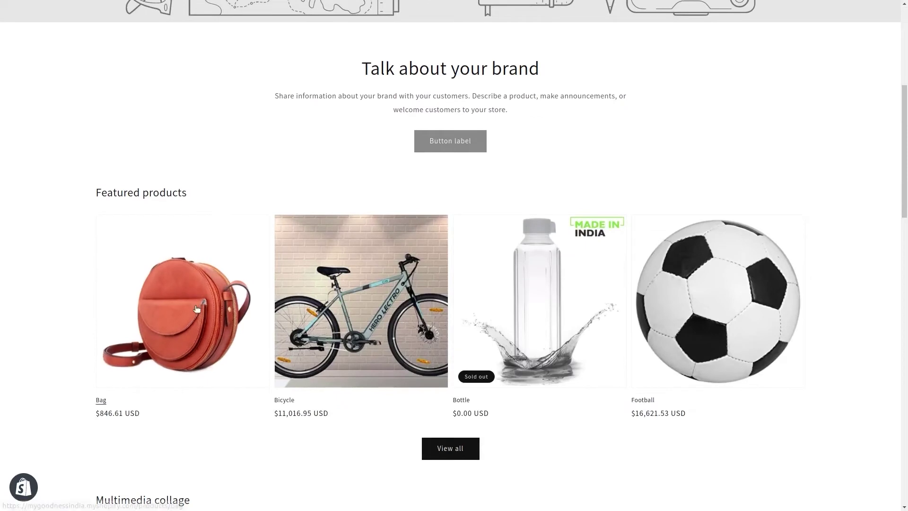
pyautogui.click(197, 310)
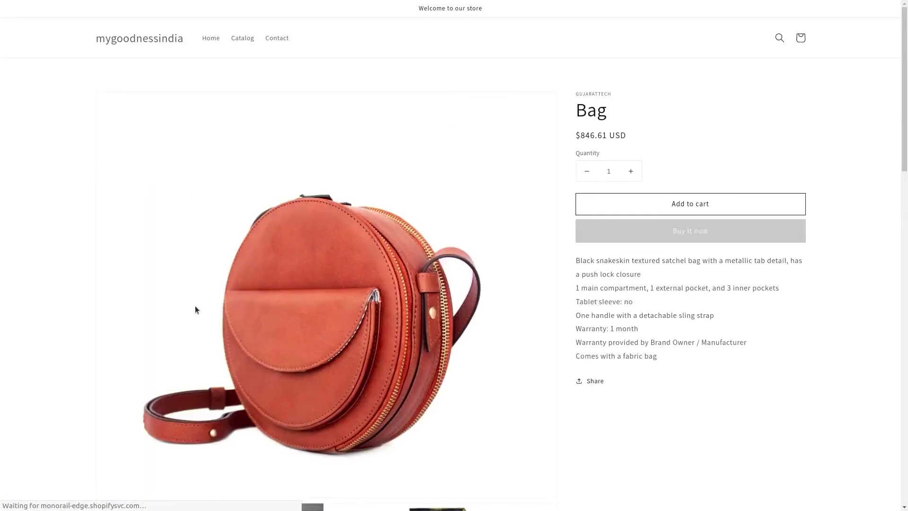
pyautogui.click(680, 239)
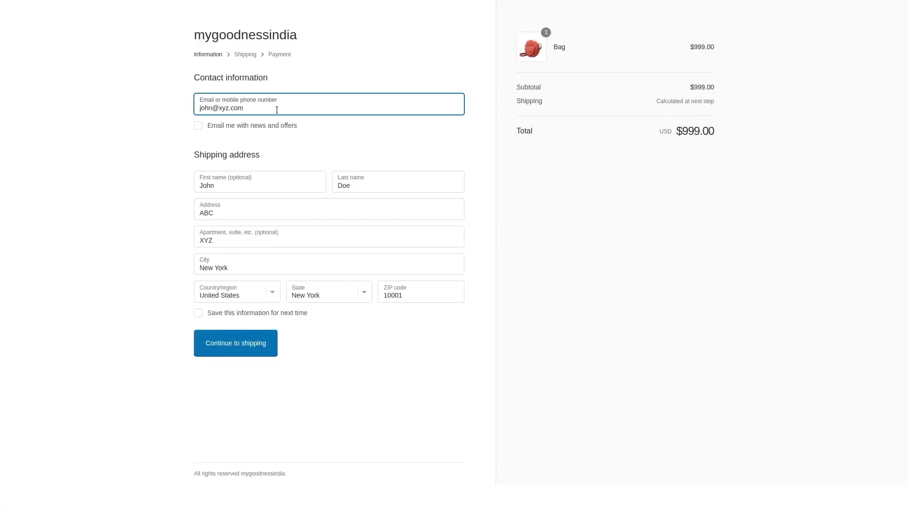
pyautogui.click(236, 351)
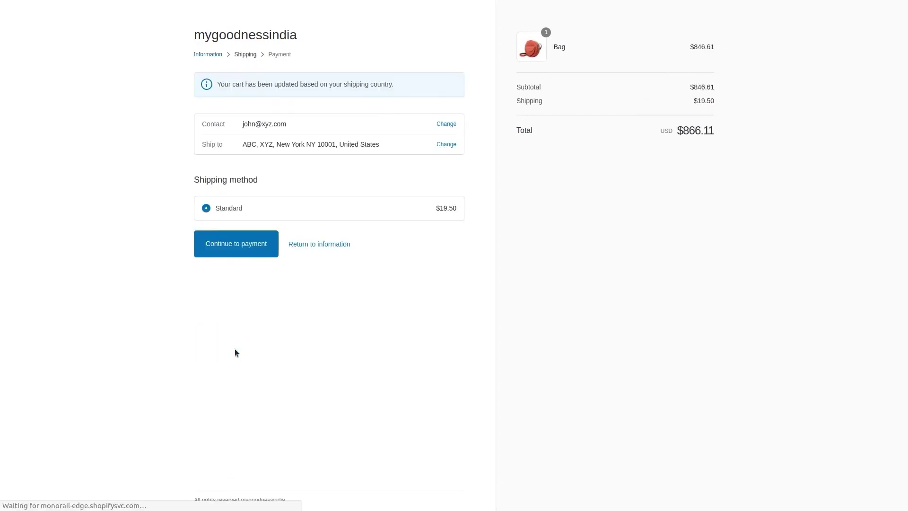
pyautogui.click(246, 246)
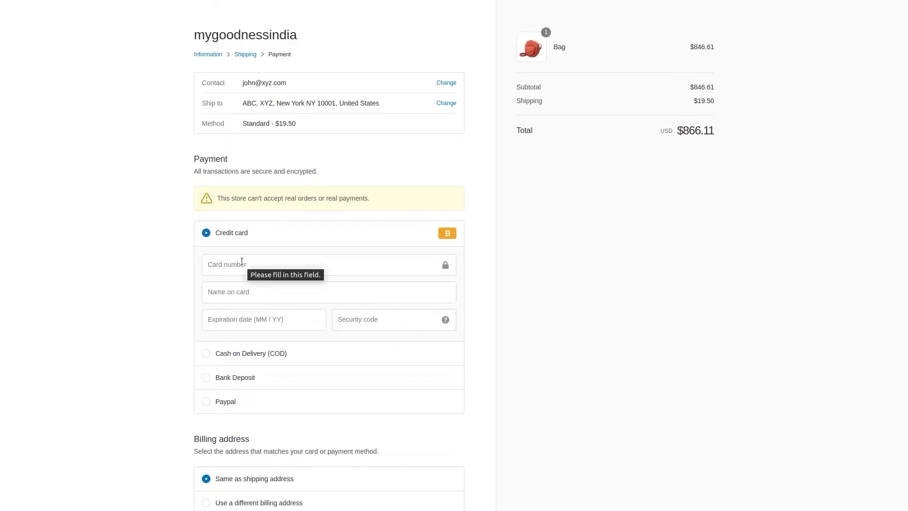
# Step: Fill in the test card number, cardholder name, expiry date and security code
pyautogui.click(242, 262)
pyautogui.write('1')
pyautogui.click(241, 291)
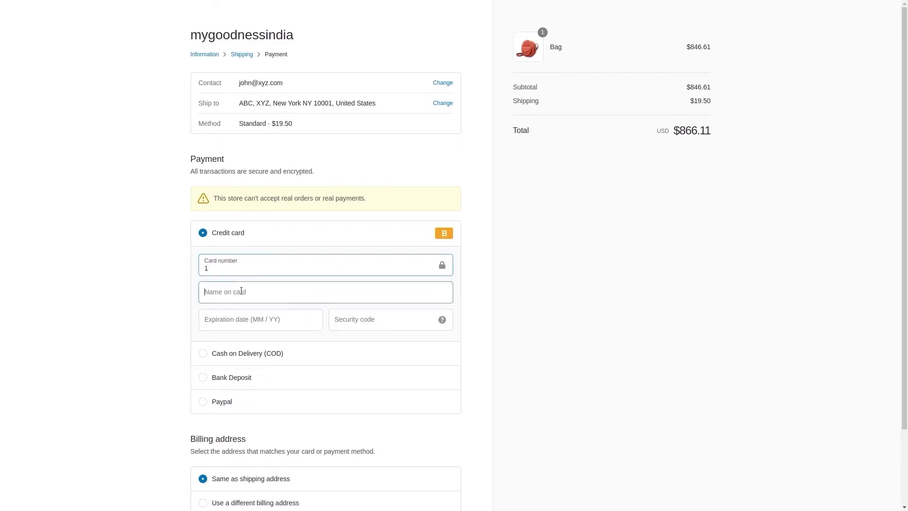
pyautogui.write('ABC')
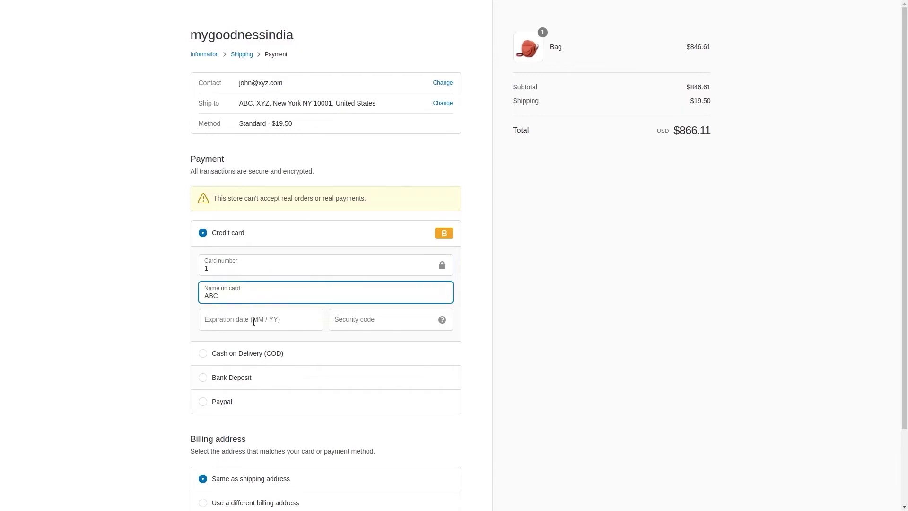
pyautogui.click(254, 322)
pyautogui.write('1022')
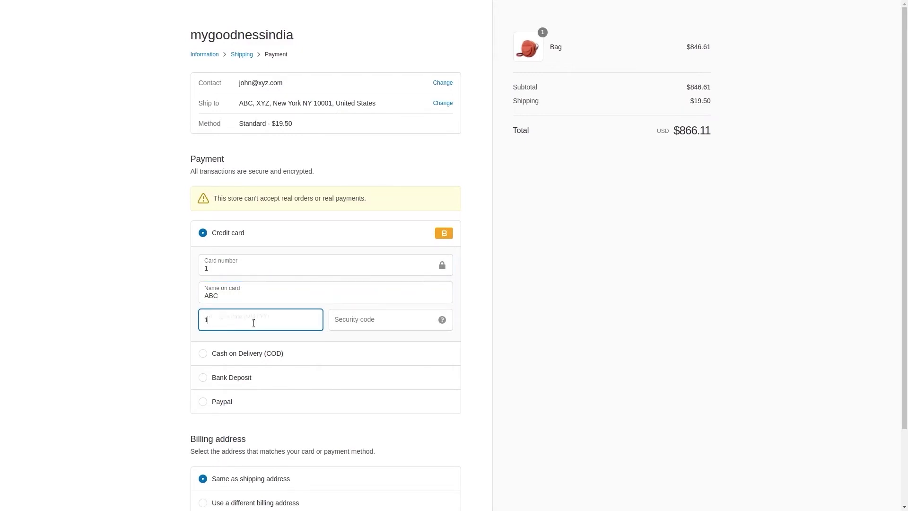
pyautogui.press('Tab')
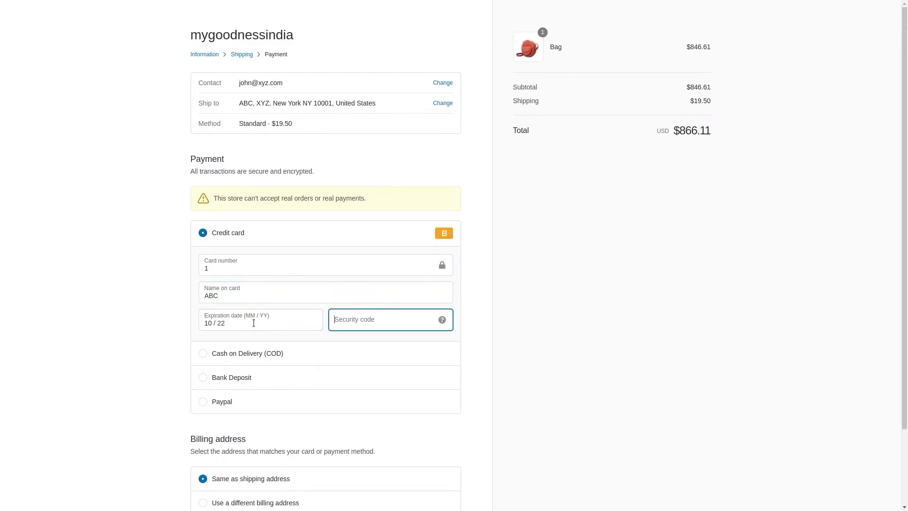
pyautogui.write('123')
# Step: Place the $866.11 Bag order and return to the Shopify admin
pyautogui.scroll(-2, 184, 336)
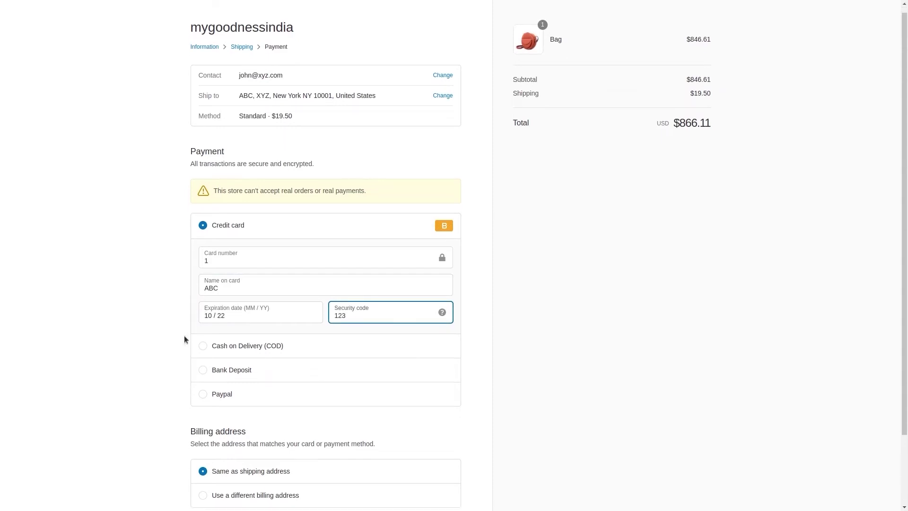
pyautogui.click(212, 452)
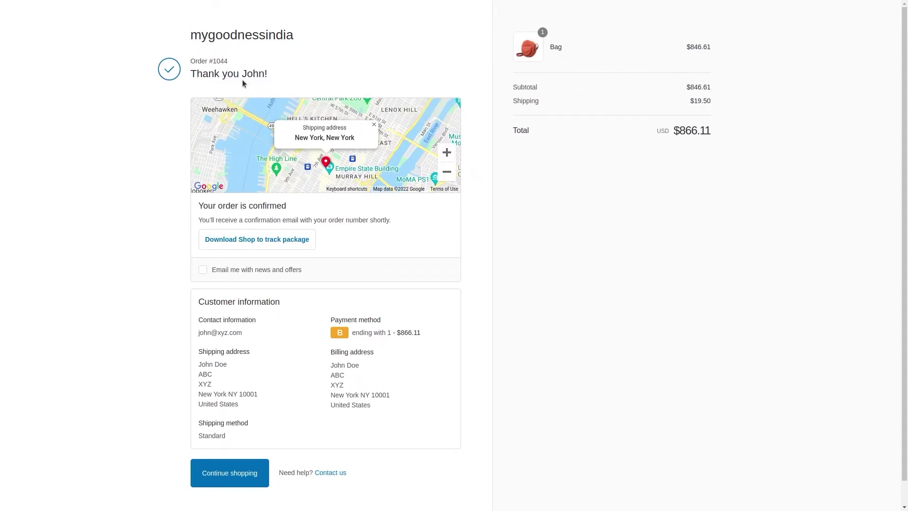
pyautogui.hotkey('ctrl', 'Tab')
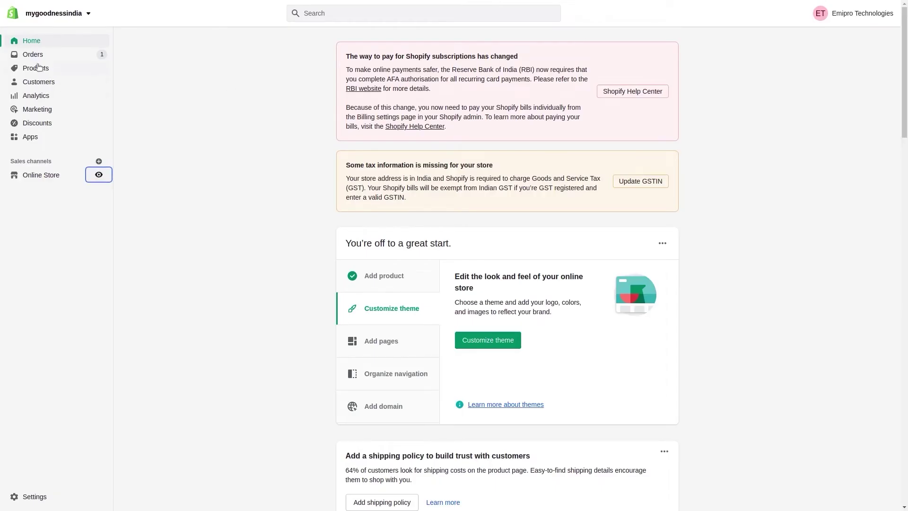
# Step: Check order #1044 in Shopify's orders list, then open Odoo's Shopify Dashboard
pyautogui.click(35, 58)
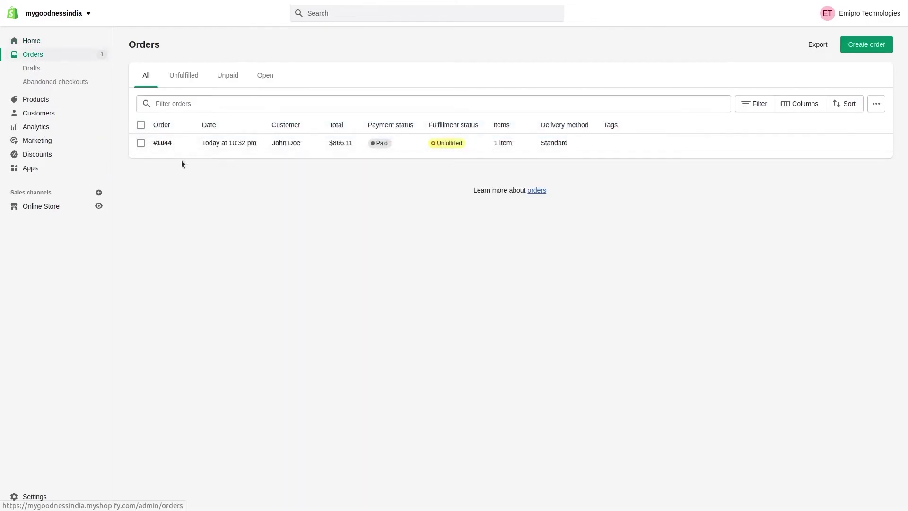
pyautogui.hotkey('ctrl', 'Tab')
pyautogui.click(46, 13)
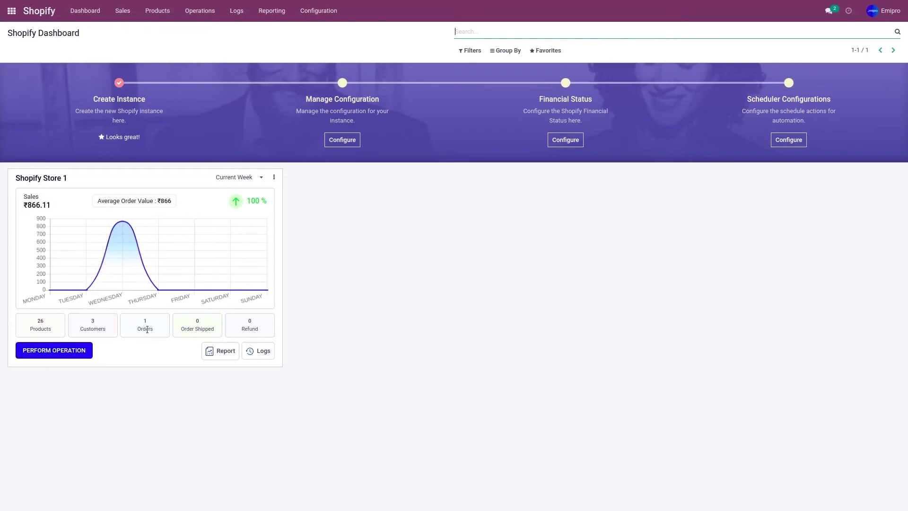
# Step: Open Shopify Store 1's imported Bag order #1044, totalling $866.11, from its Orders list
pyautogui.click(152, 329)
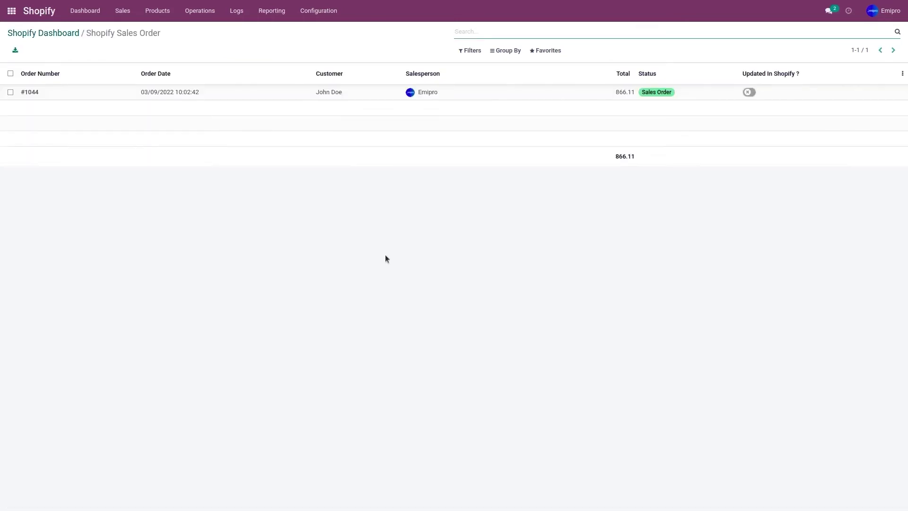
pyautogui.click(65, 93)
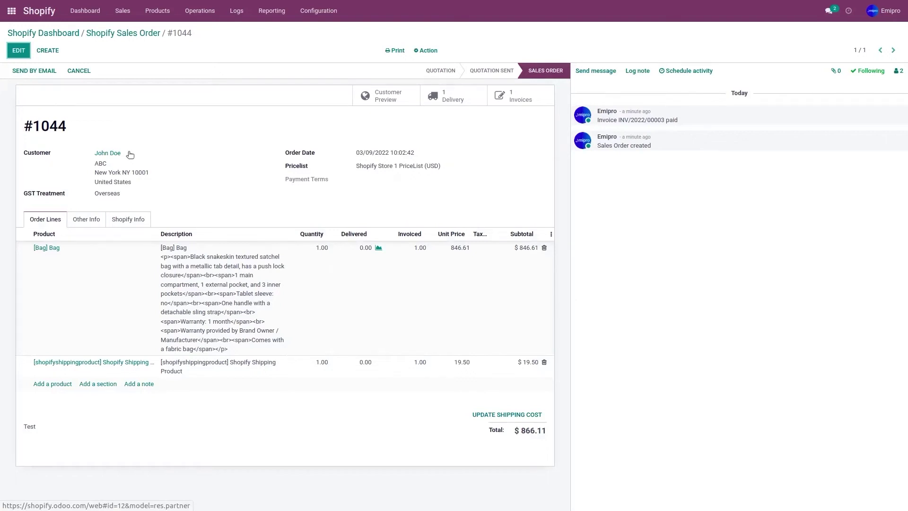
# Step: Review the Bag order's customer record in Sales > Customers, then return to the apps menu
pyautogui.click(121, 13)
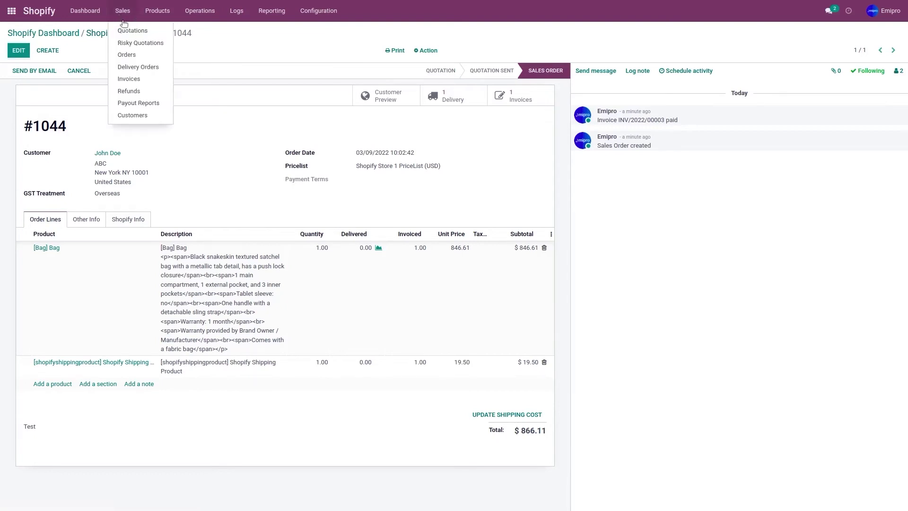
pyautogui.click(134, 114)
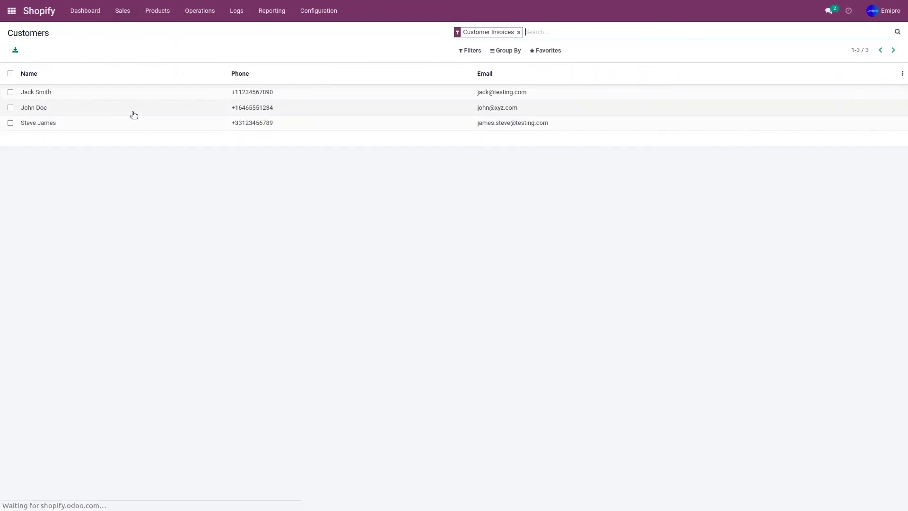
pyautogui.click(96, 114)
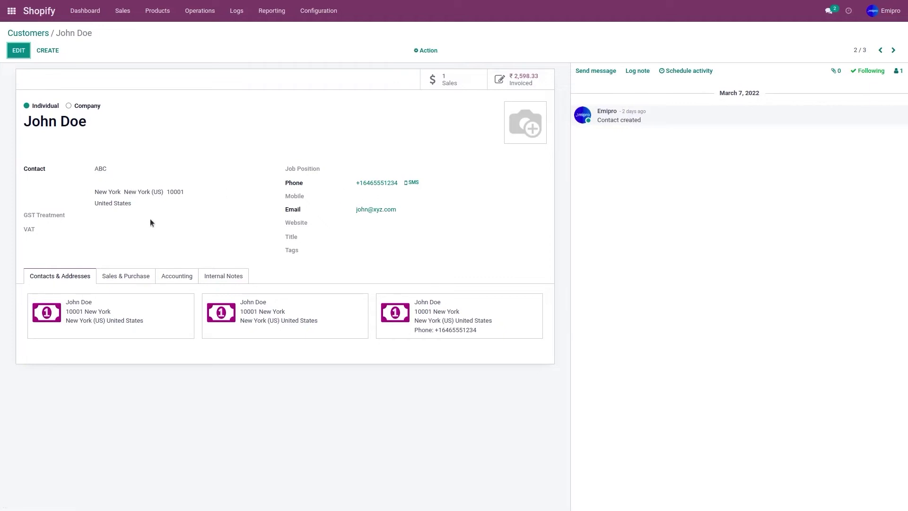
pyautogui.click(11, 11)
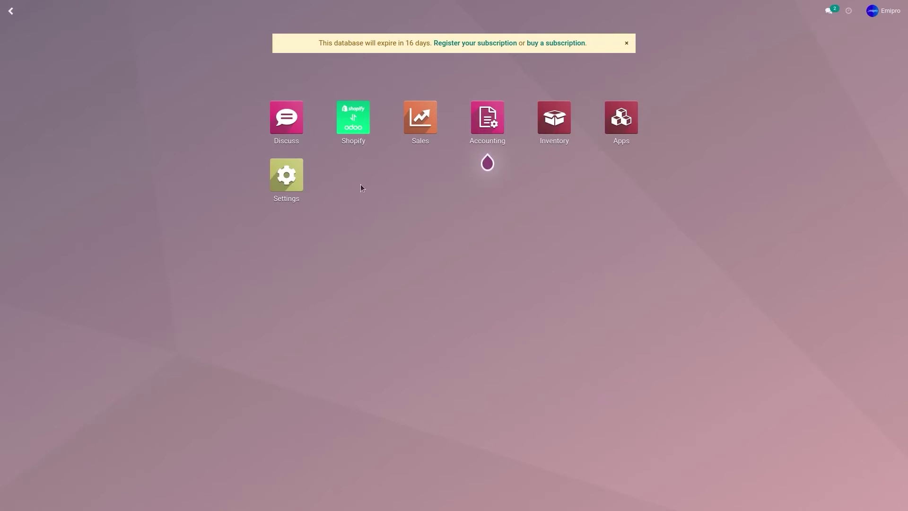
# Step: Open the Shopify connector settings for the Shopify Store 1 instance
pyautogui.click(363, 140)
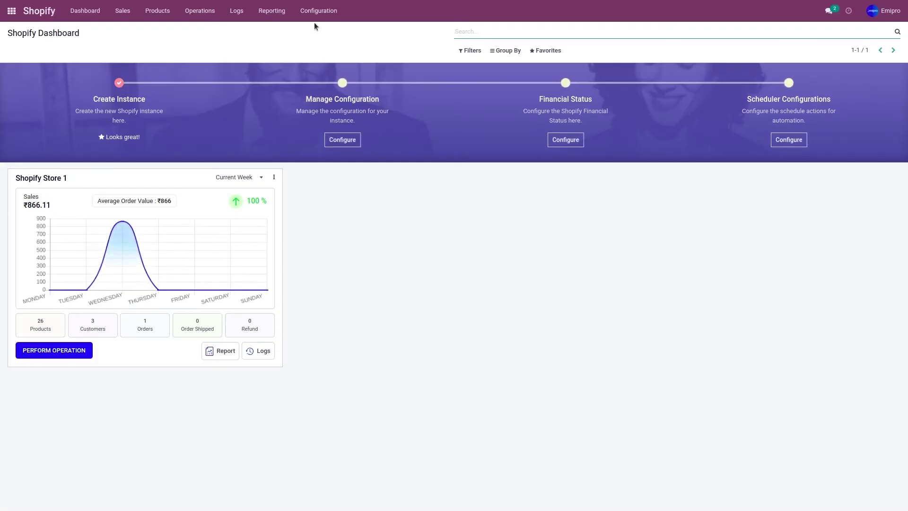
pyautogui.click(316, 12)
pyautogui.click(316, 31)
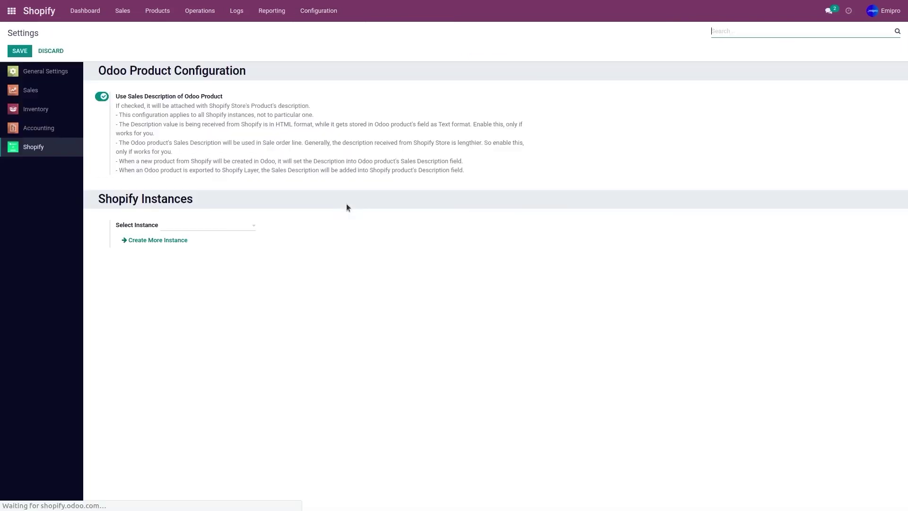
pyautogui.click(203, 226)
pyautogui.click(209, 239)
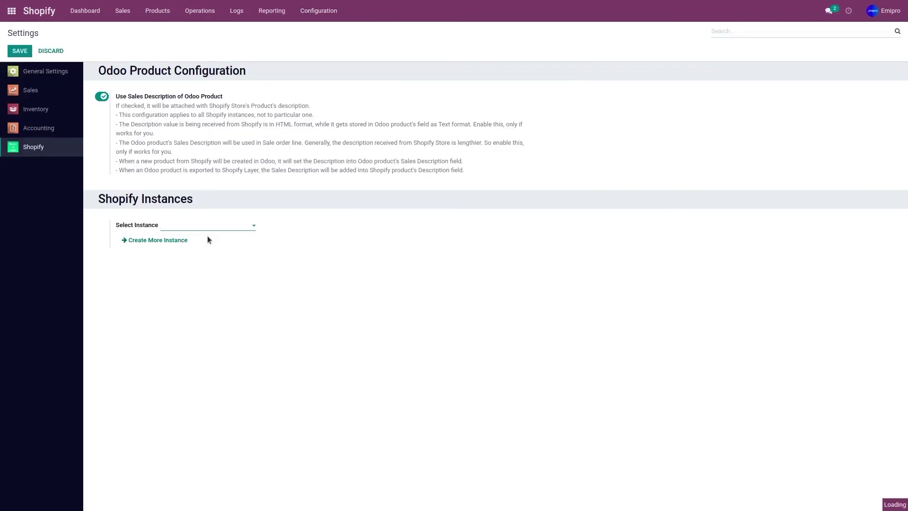
# Step: Add Partially Fulfilled to the Import Order Status list and remove Unshipped
pyautogui.scroll(-6, 207, 237)
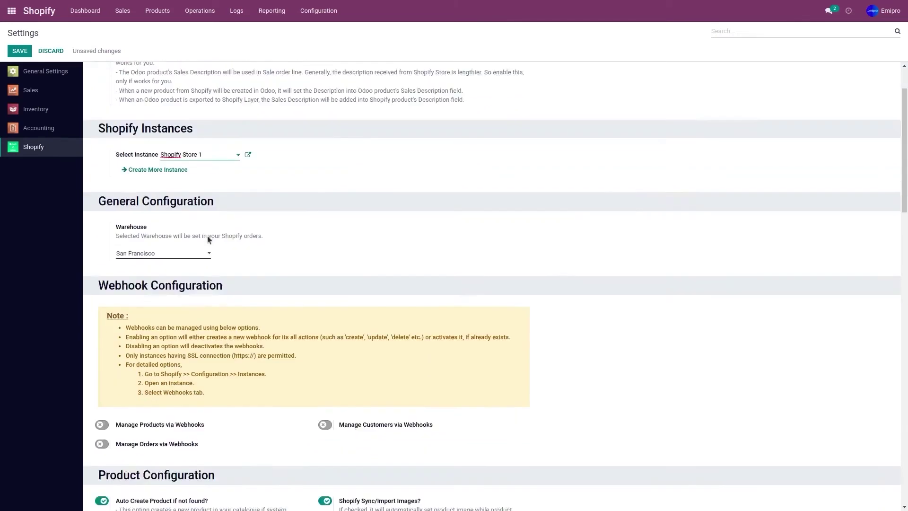
pyautogui.scroll(-5, 209, 240)
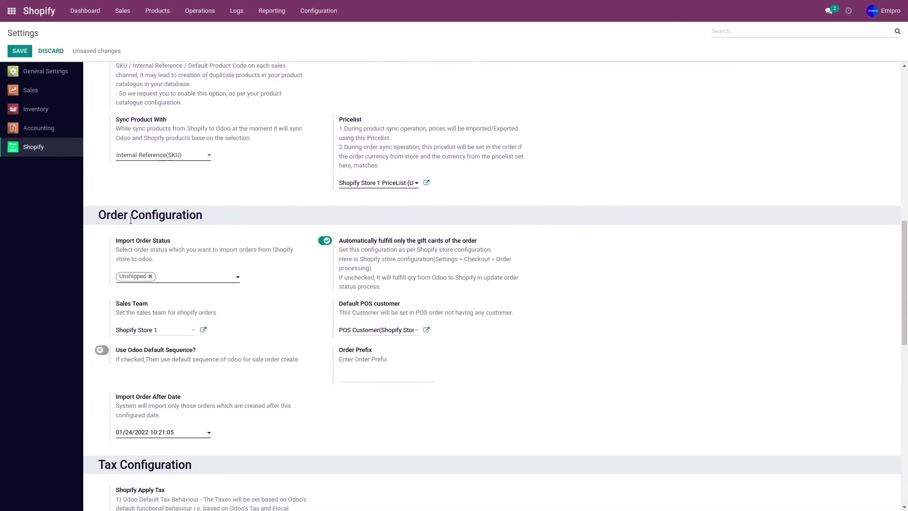
pyautogui.click(176, 280)
pyautogui.click(197, 292)
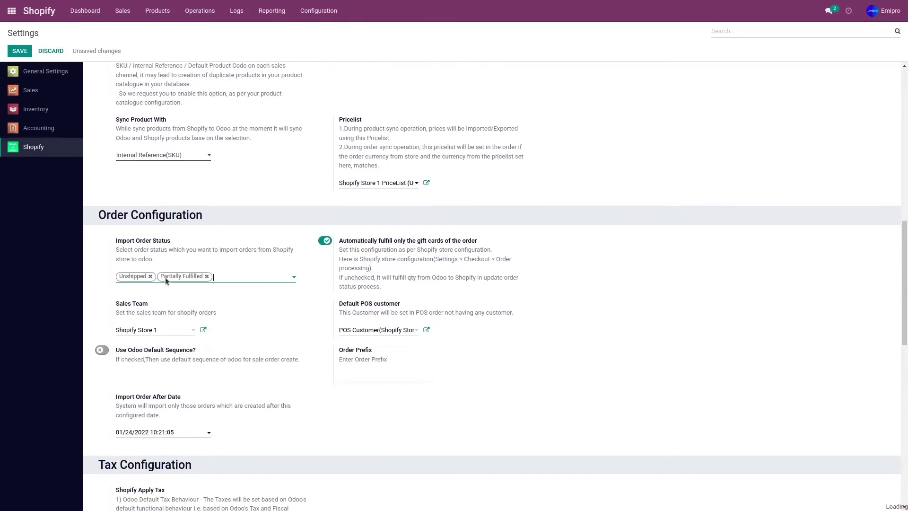
pyautogui.click(151, 277)
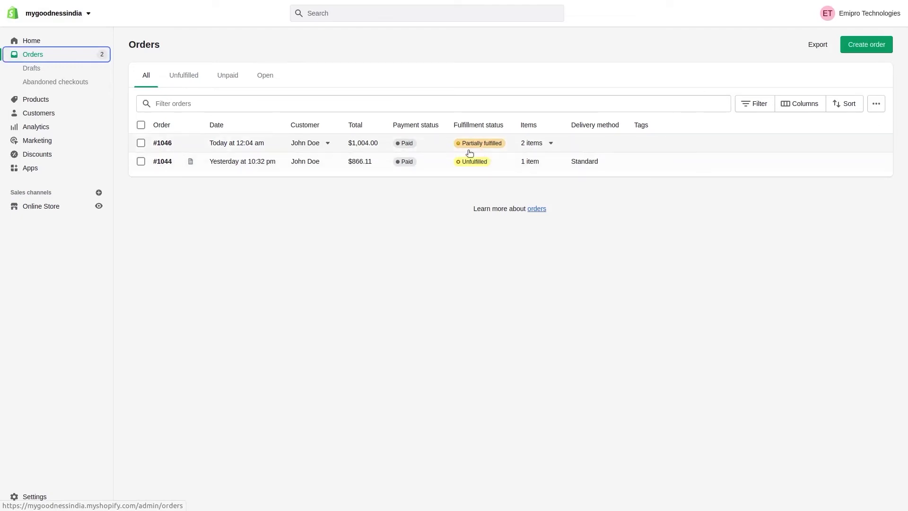
# Step: Inspect Shopify order #1046, with the Bag fulfilled and the Tshirt unfulfilled, then return to Odoo
pyautogui.click(218, 145)
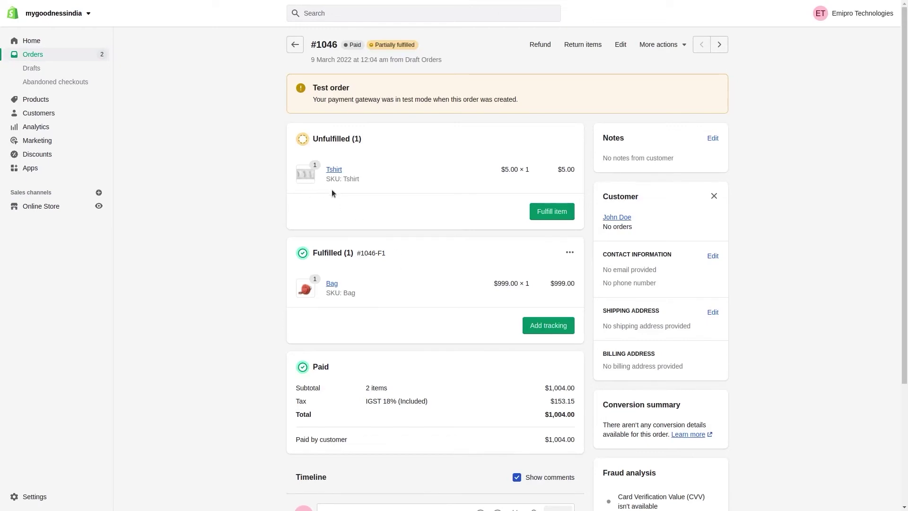
pyautogui.hotkey('ctrl', 'Tab')
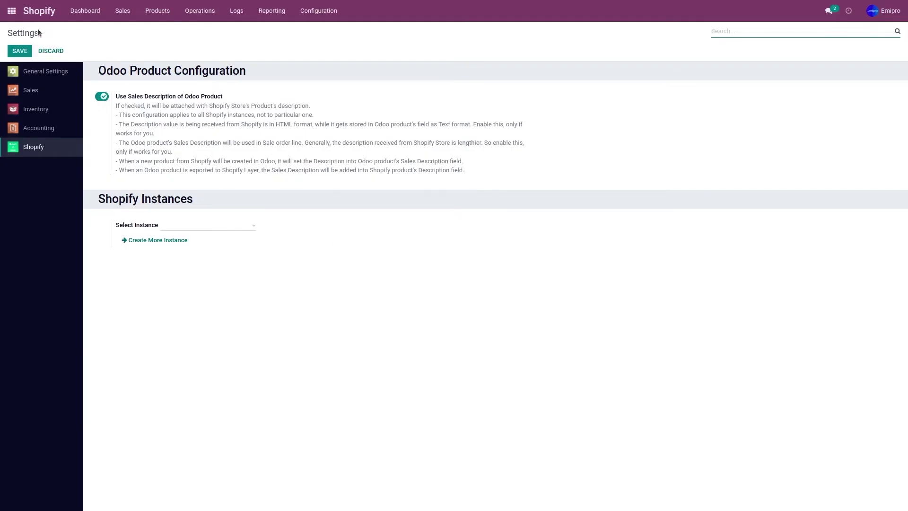
# Step: Import Shopify Store 1's unshipped orders from March 8, 2022, creating queue ODQ000036 with order #1046
pyautogui.click(30, 18)
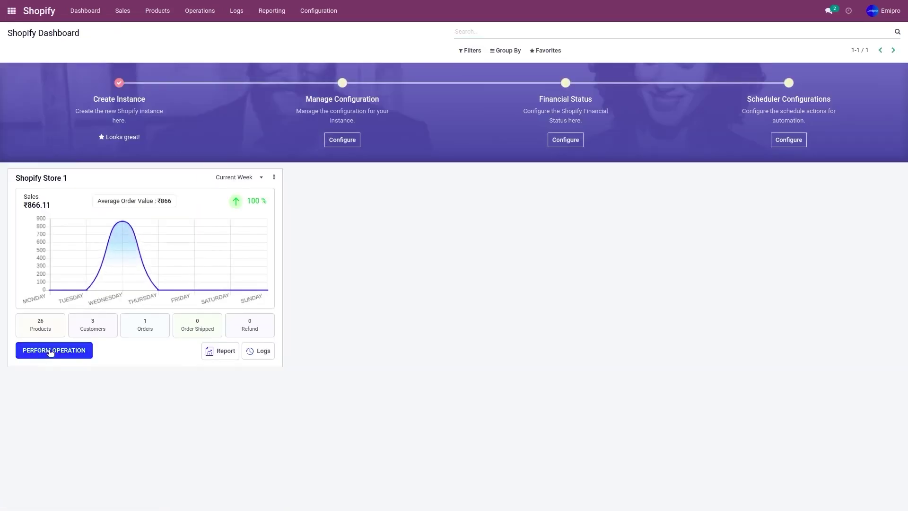
pyautogui.click(51, 352)
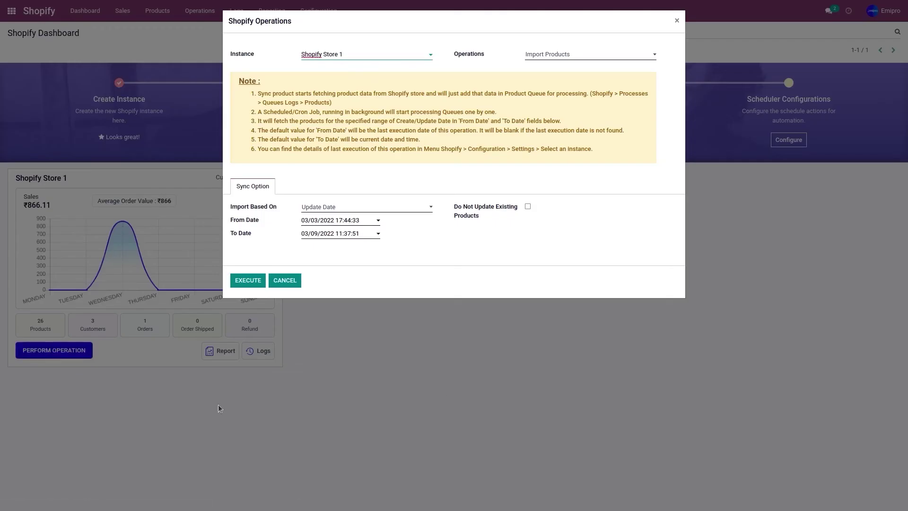
pyautogui.click(557, 55)
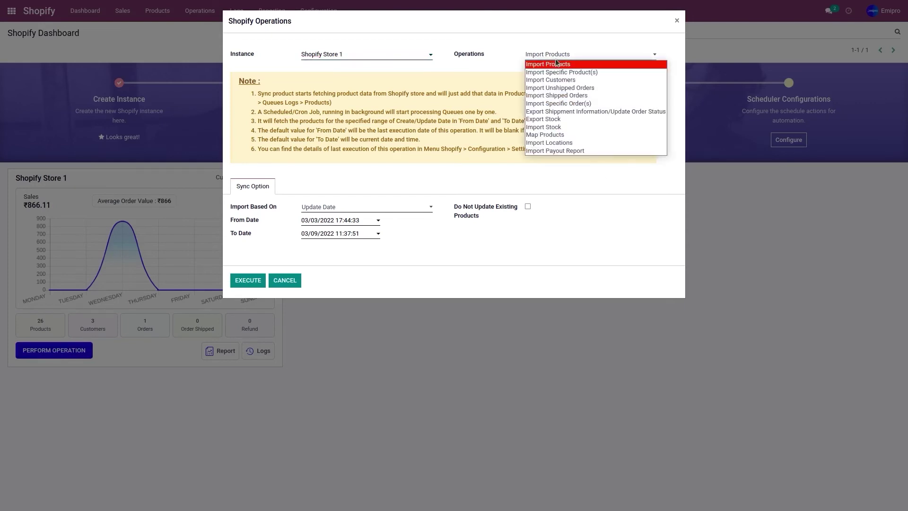
pyautogui.click(566, 88)
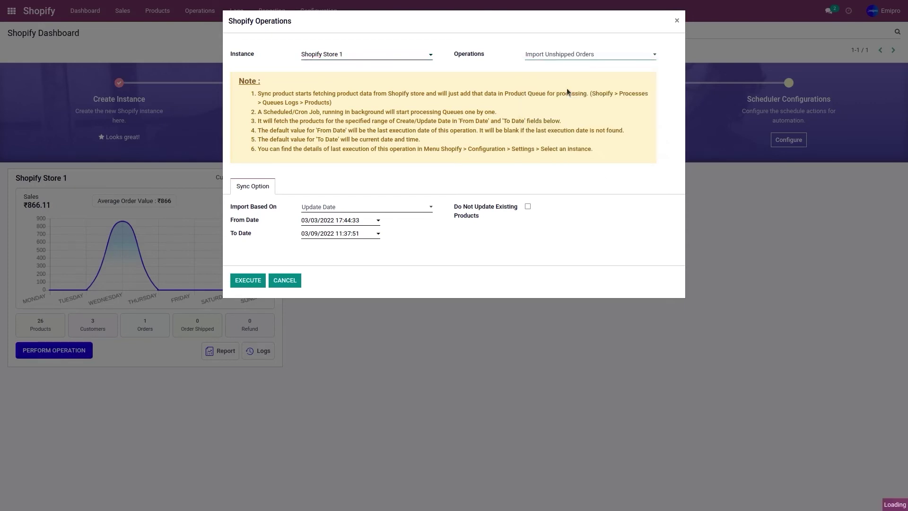
pyautogui.click(331, 239)
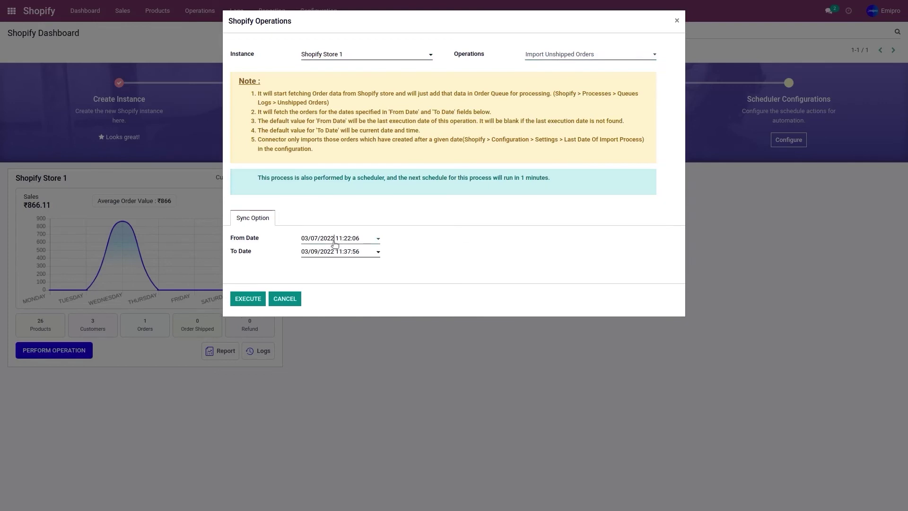
pyautogui.click(356, 303)
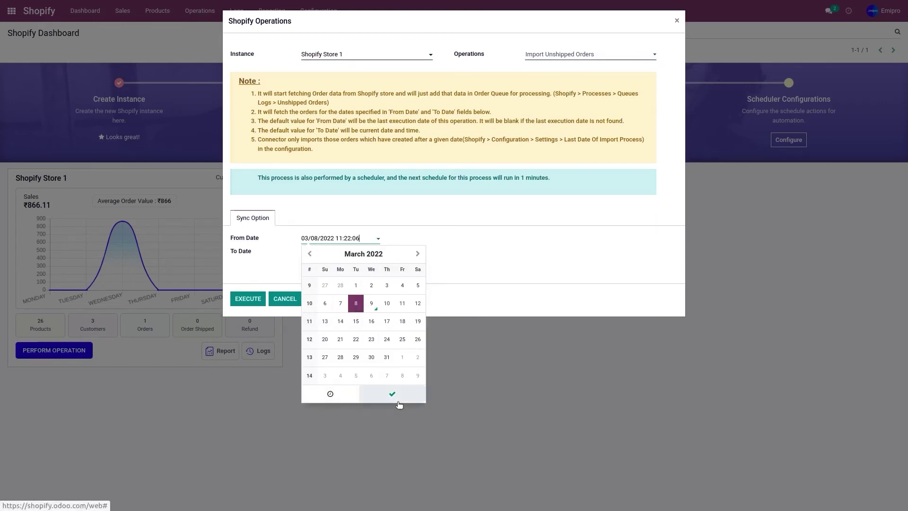
pyautogui.click(396, 399)
pyautogui.click(245, 302)
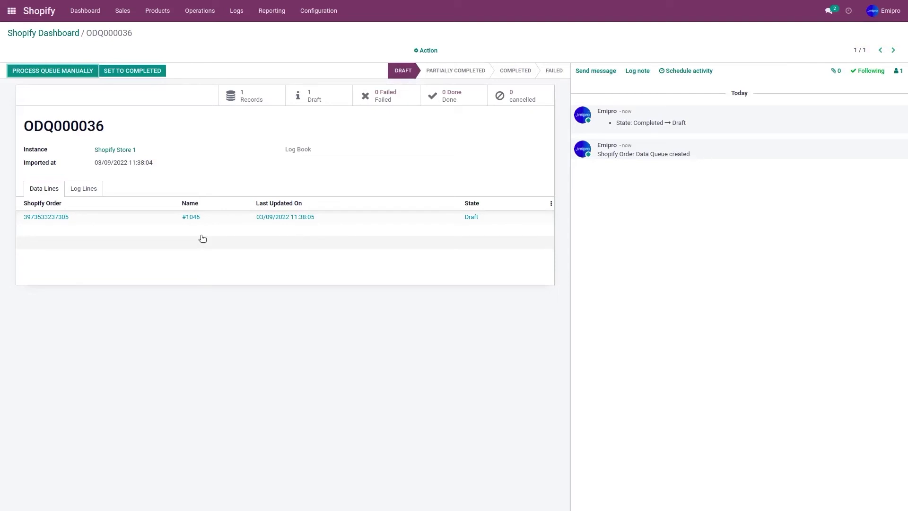
# Step: Manually process queue ODQ000036 so order #1046's line is Done and the queue Completed
pyautogui.click(58, 72)
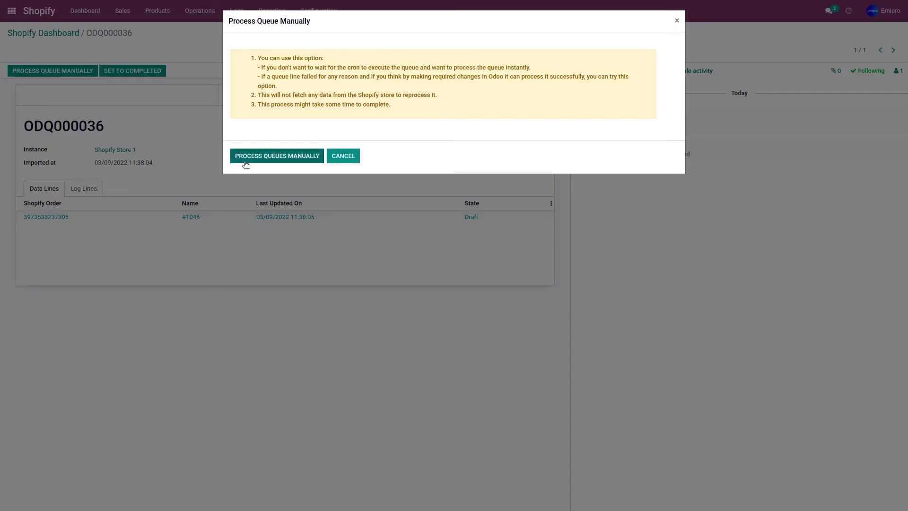
pyautogui.click(245, 162)
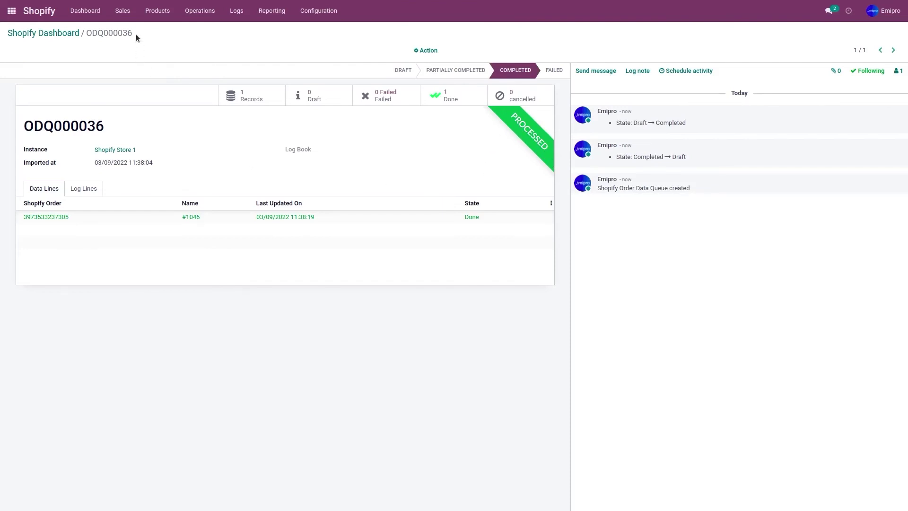
pyautogui.click(124, 12)
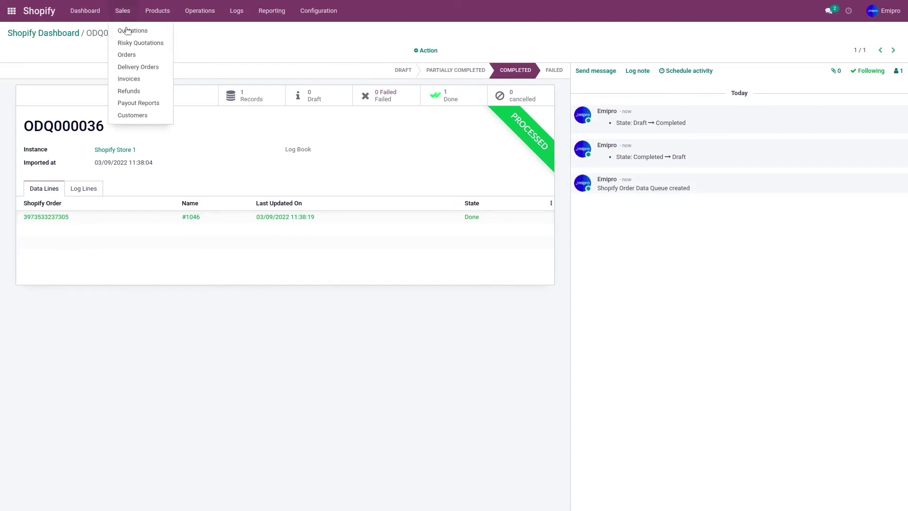
# Step: Open sales order #1046 and check its waiting Tshirt delivery
pyautogui.click(132, 54)
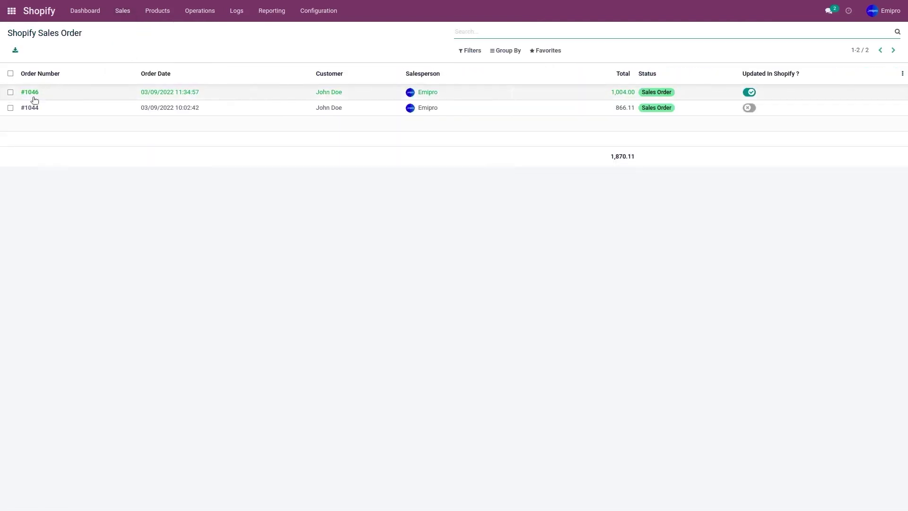
pyautogui.click(79, 99)
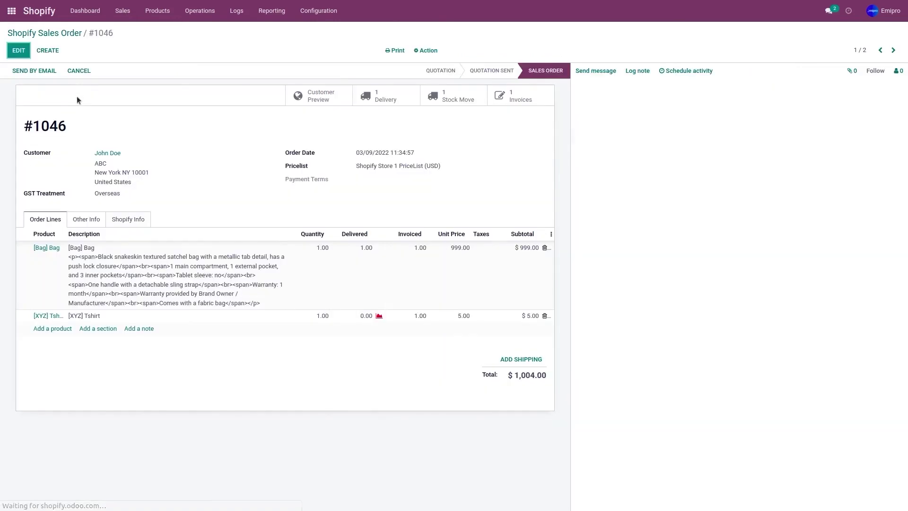
pyautogui.click(383, 99)
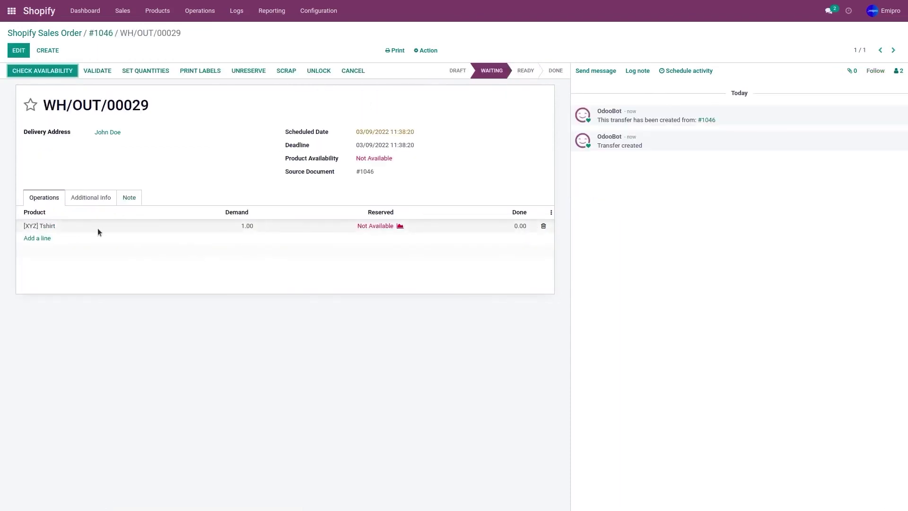
pyautogui.click(104, 35)
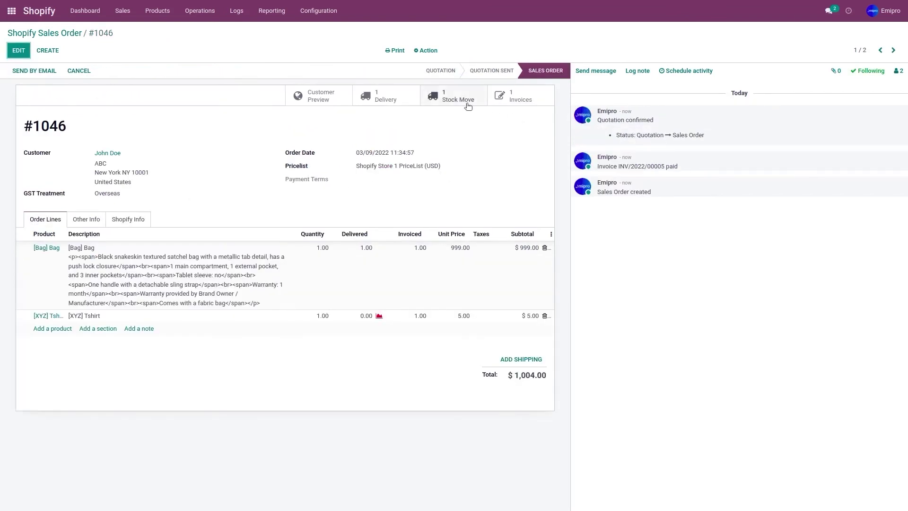
# Step: Check order #1046's completed Bag stock move and its linked invoices
pyautogui.click(466, 104)
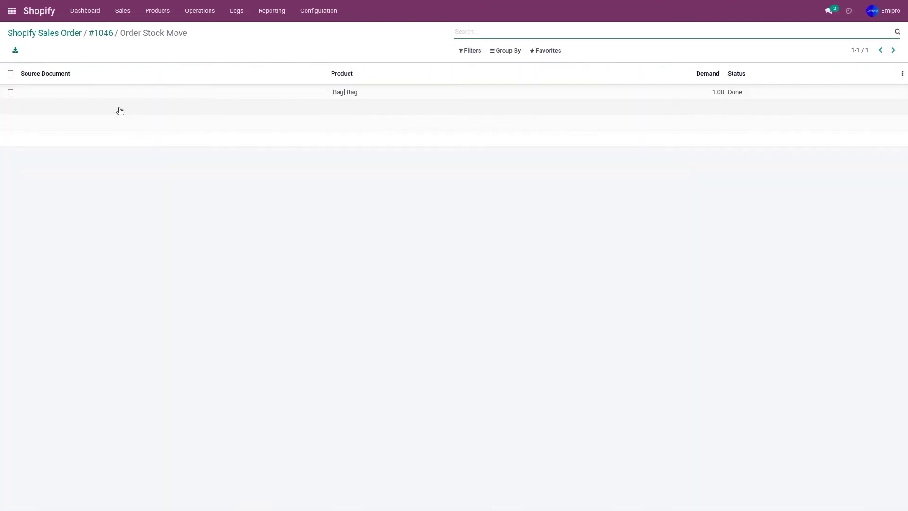
pyautogui.click(102, 33)
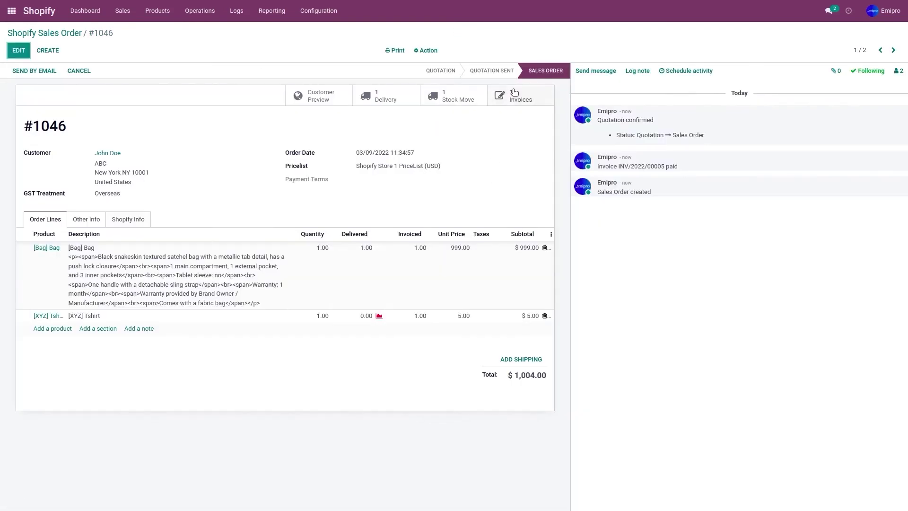
pyautogui.click(513, 92)
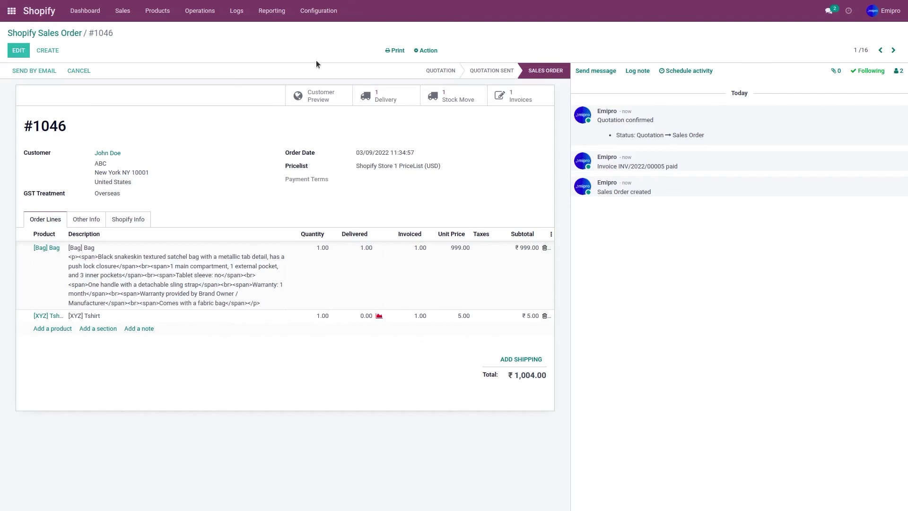
# Step: Open the Shopify Store 1 instance's scheduler configuration
pyautogui.click(317, 15)
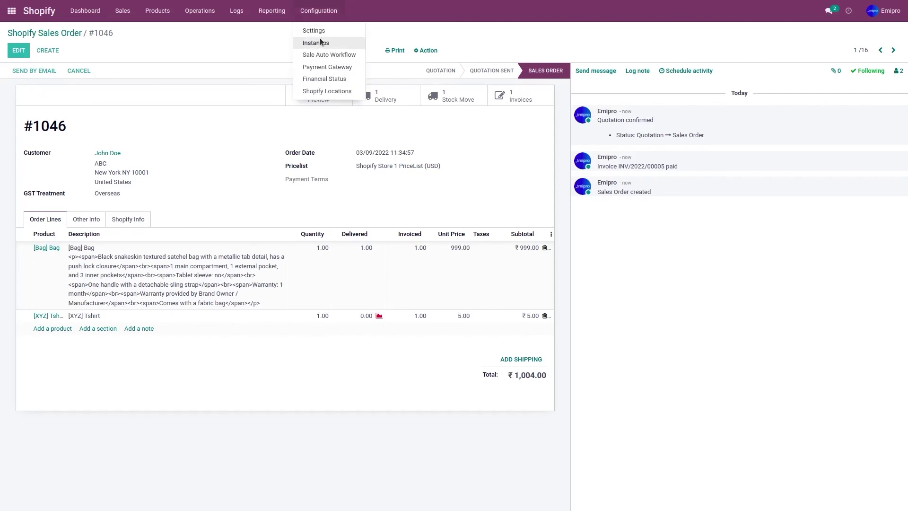
pyautogui.click(320, 42)
pyautogui.click(155, 94)
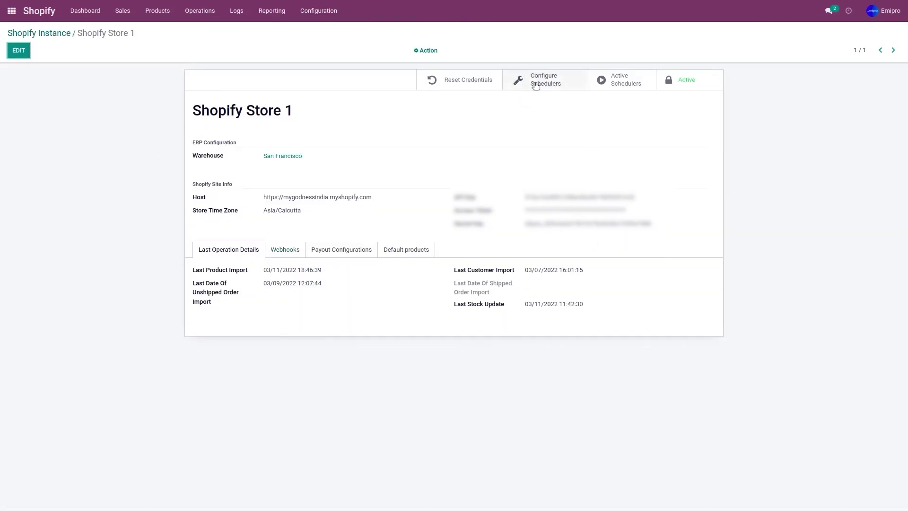
pyautogui.click(536, 85)
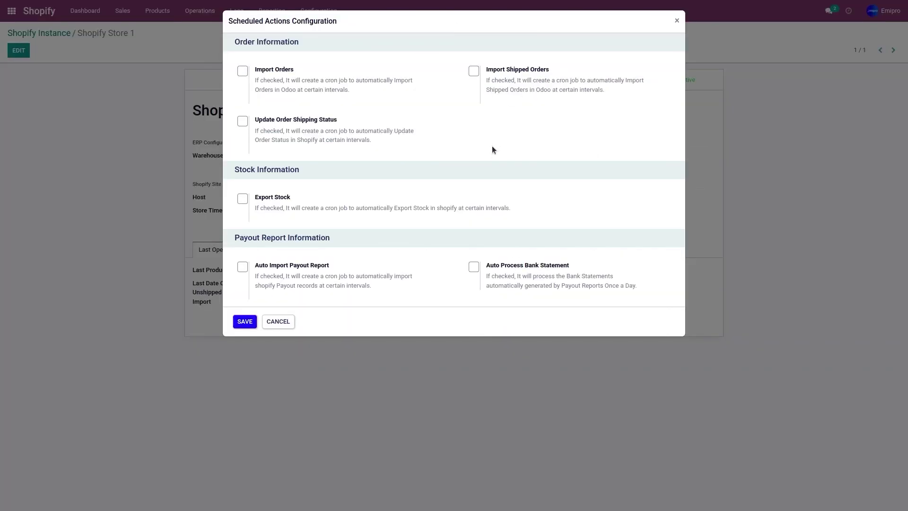
# Step: Enable Import Orders every 30 Minutes with the next run on 03/17/2022 12:19:27
pyautogui.click(242, 71)
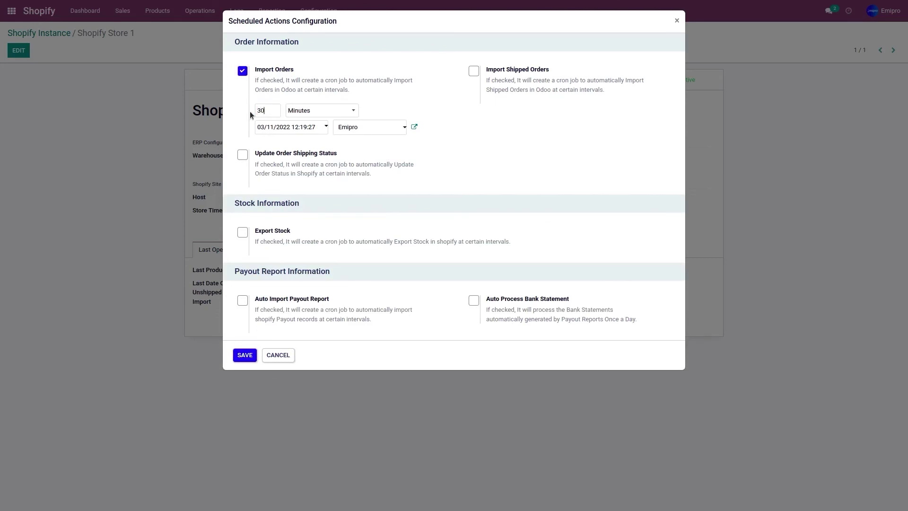
pyautogui.click(290, 131)
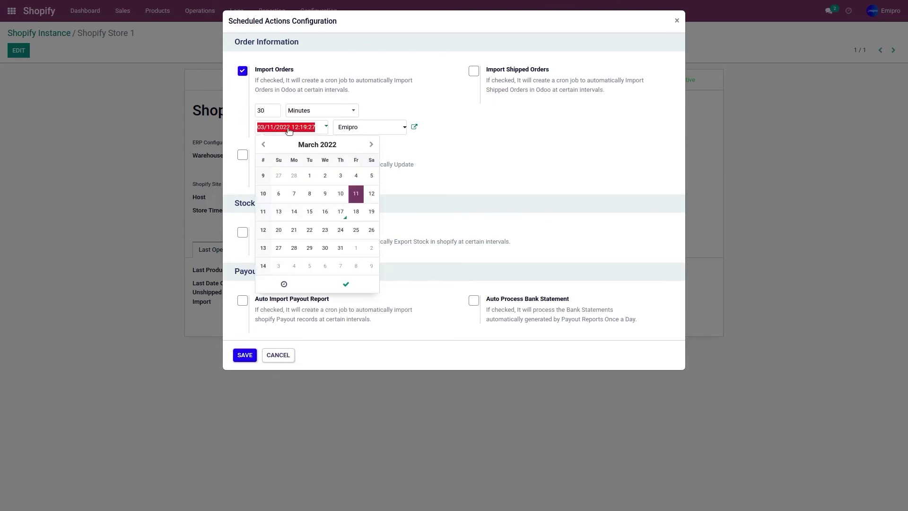
pyautogui.click(340, 212)
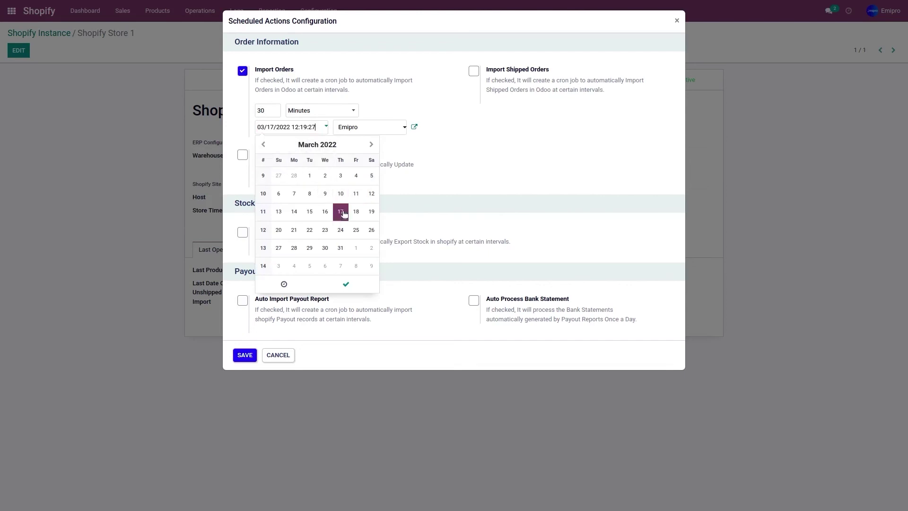
pyautogui.click(425, 180)
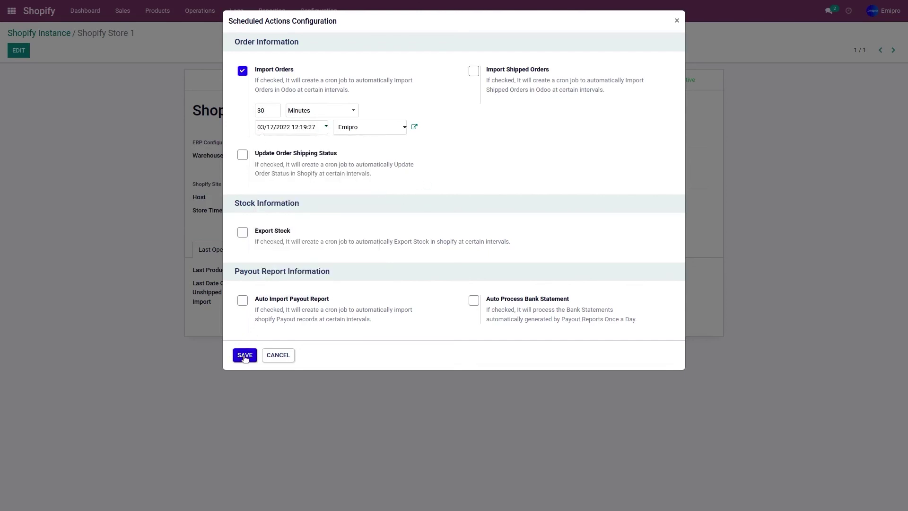